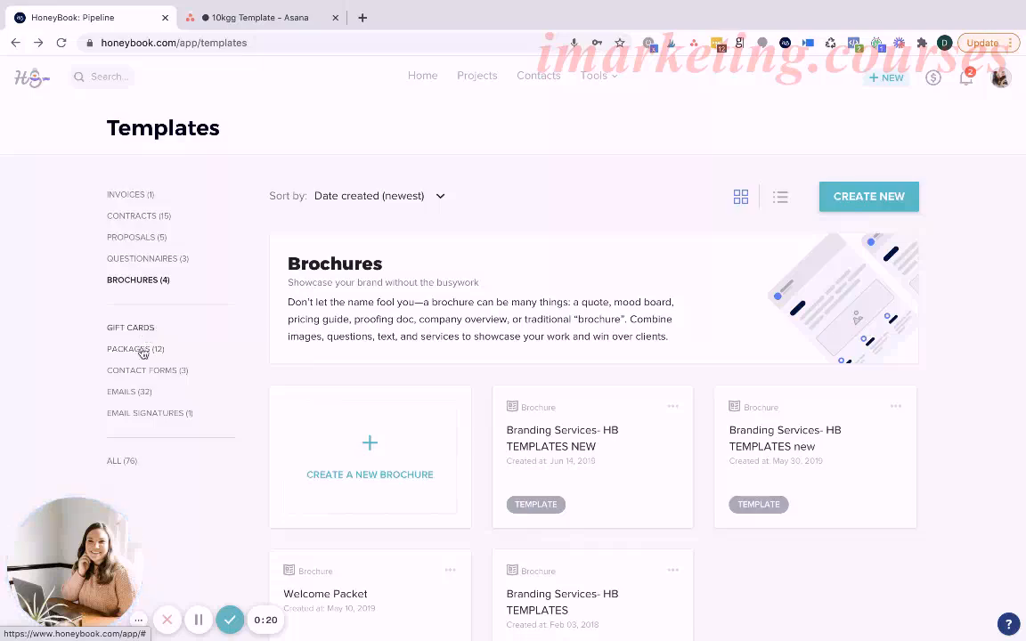
Look through the saved email templates down to the end of the collection.
click(124, 390)
scroll(726, 456, down, 10)
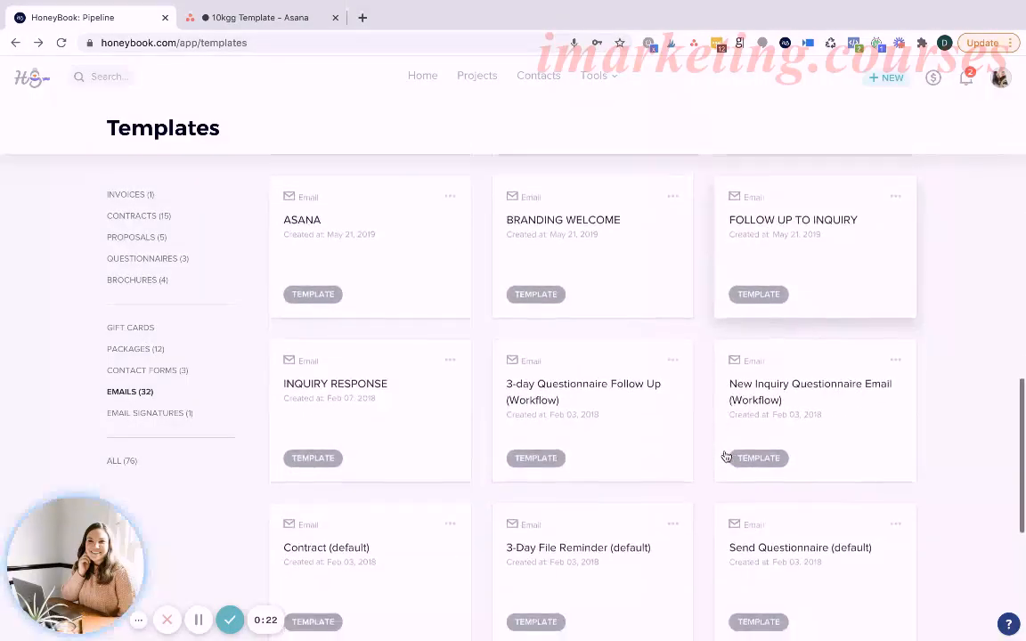
scroll(726, 456, down, 5)
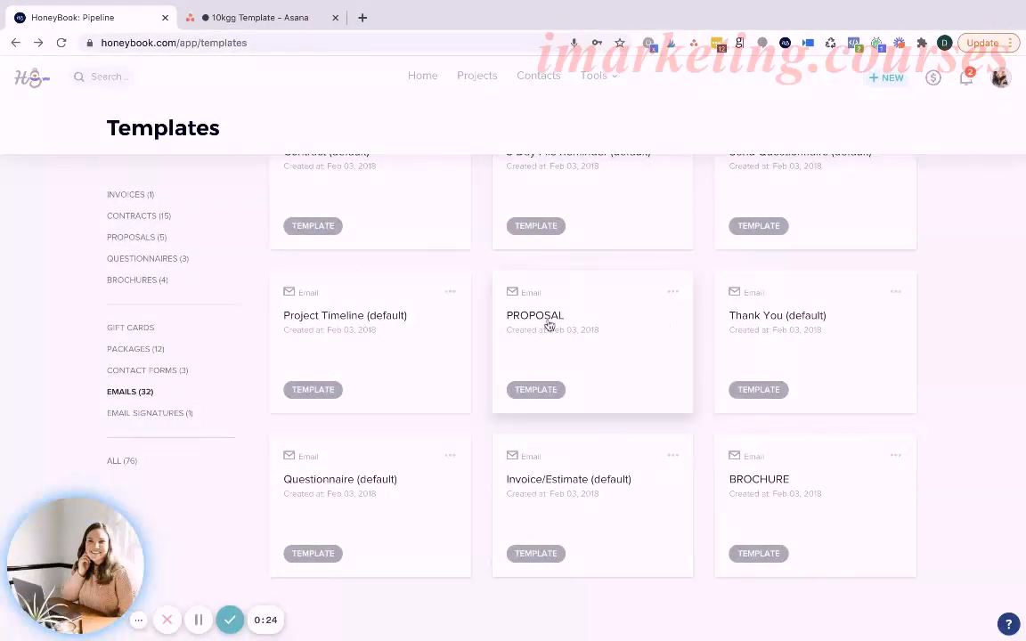
scroll(733, 325, up, 1)
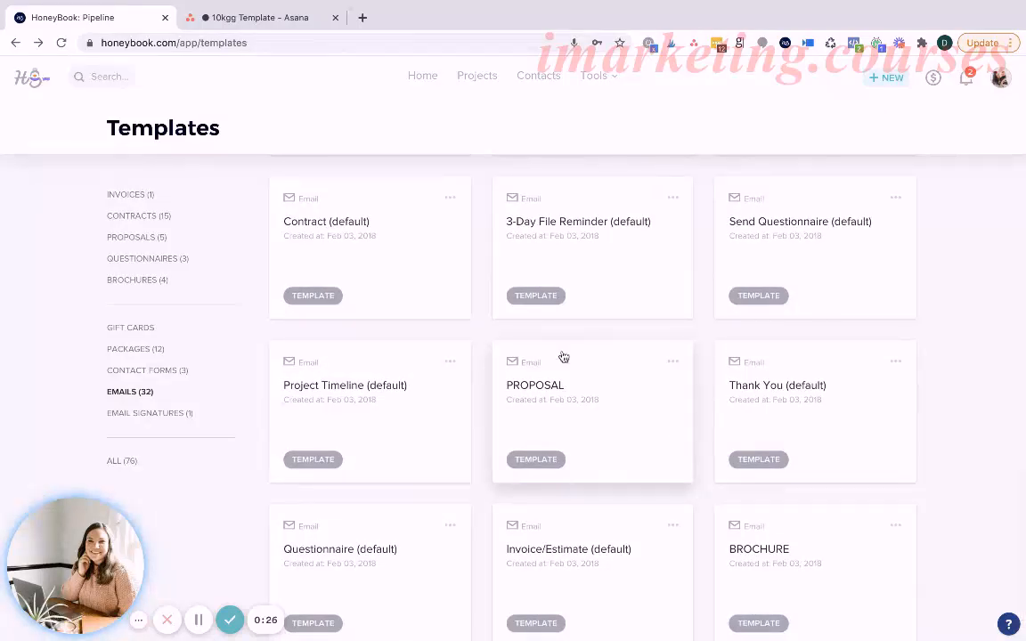
Open the "Branding Services- HB TEMPLATES NEW" brochure template created Jun 14, 2019 and review its intro and services sections.
click(133, 279)
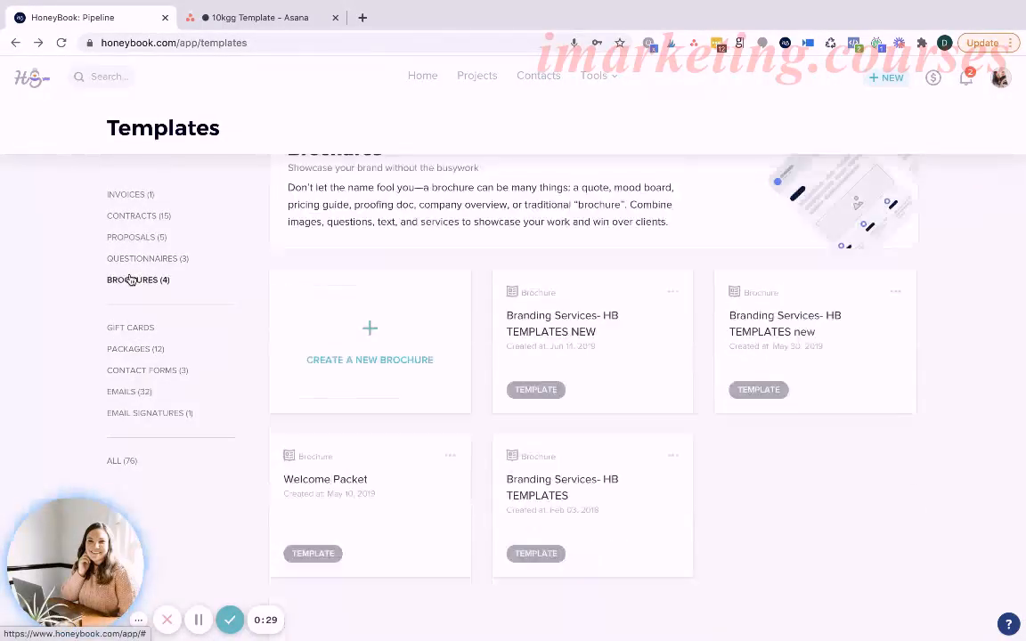
click(602, 330)
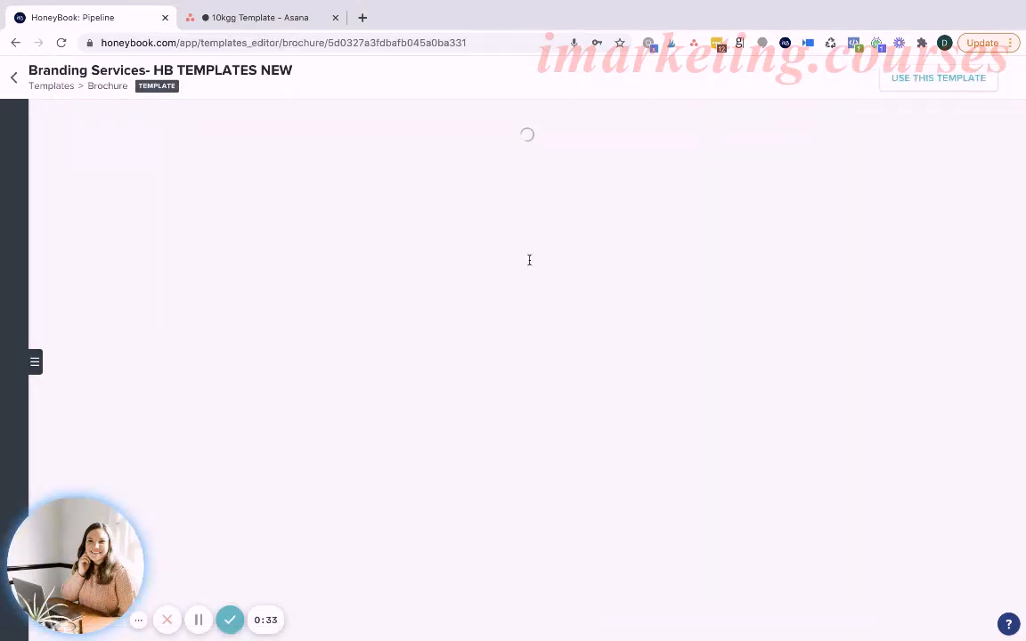
scroll(732, 392, down, 5)
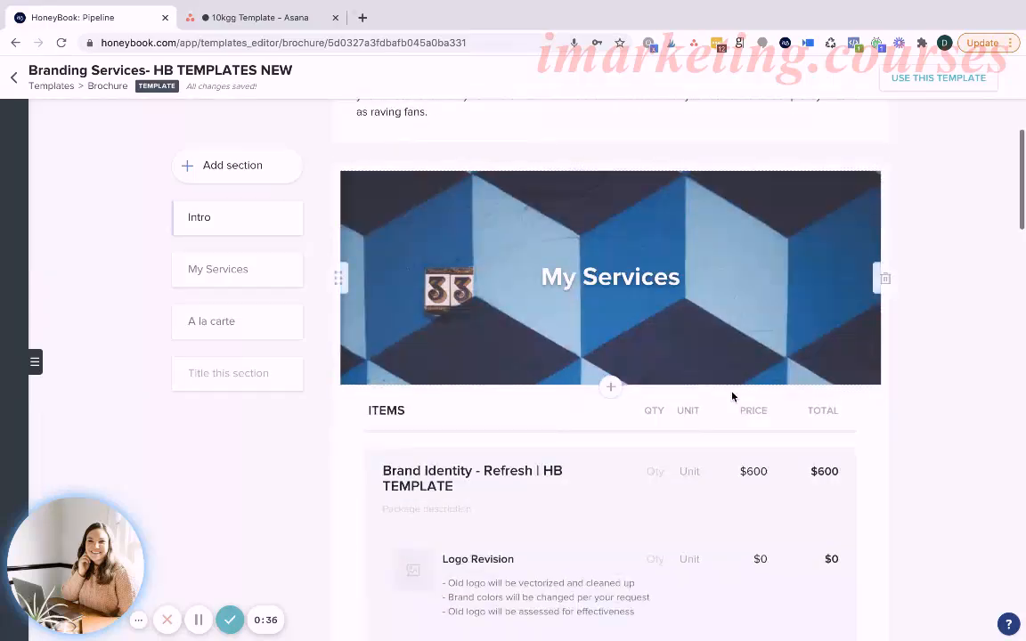
scroll(760, 436, up, 5)
scroll(761, 437, down, 11)
scroll(761, 436, down, 6)
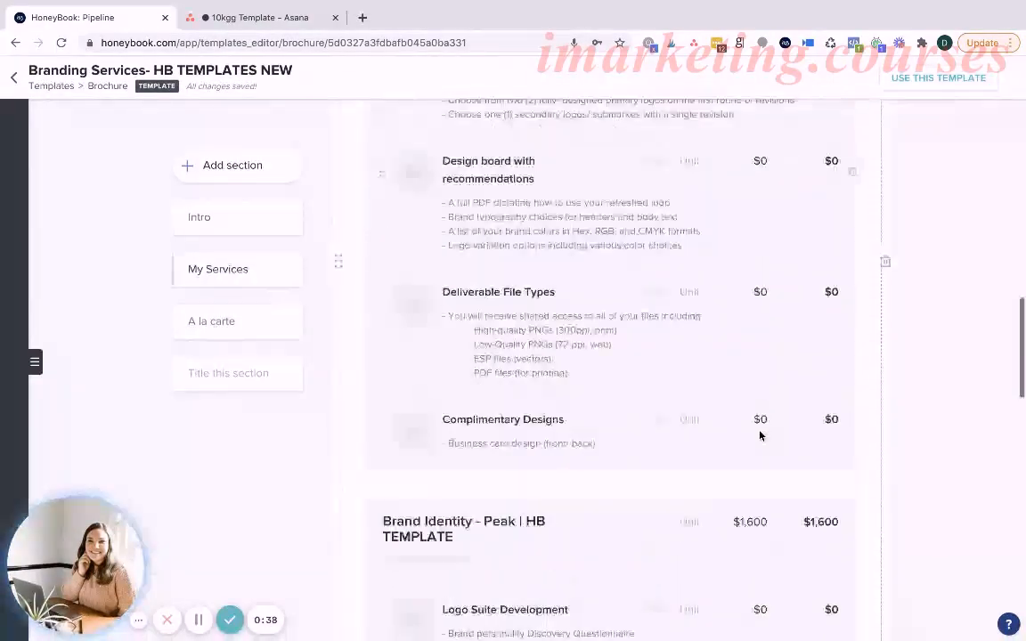
scroll(760, 436, up, 15)
scroll(760, 435, down, 1)
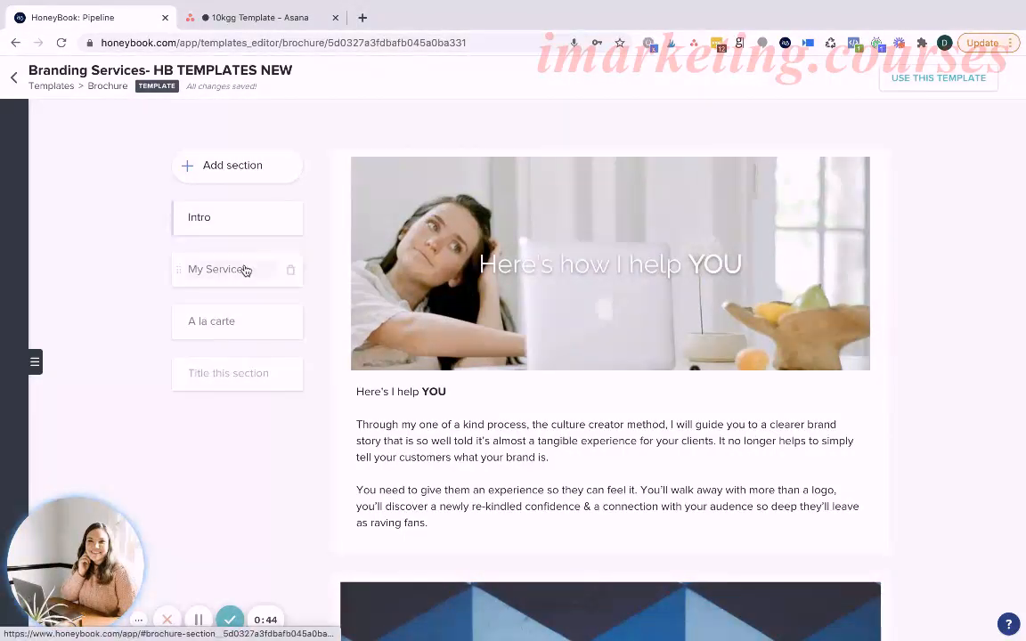
Title the brochure's untitled last section "10kgg".
click(231, 373)
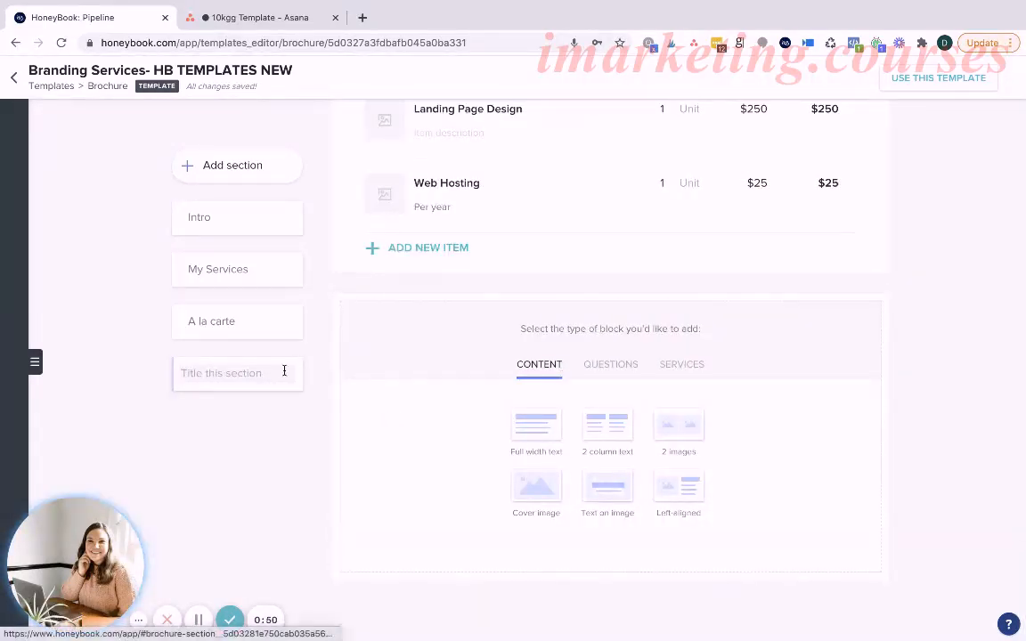
text(10kgg)
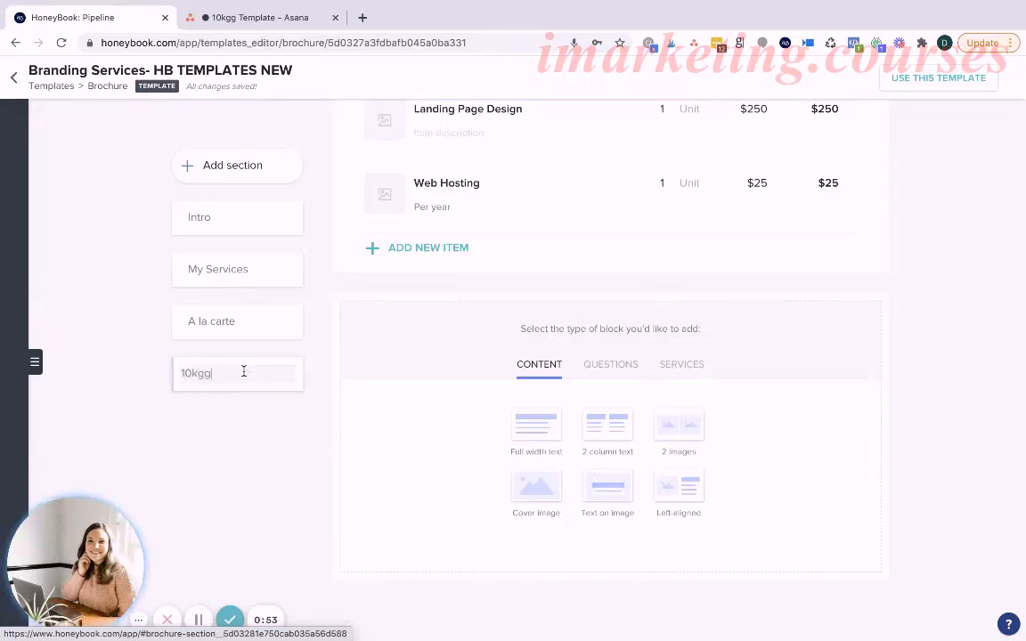
click(428, 486)
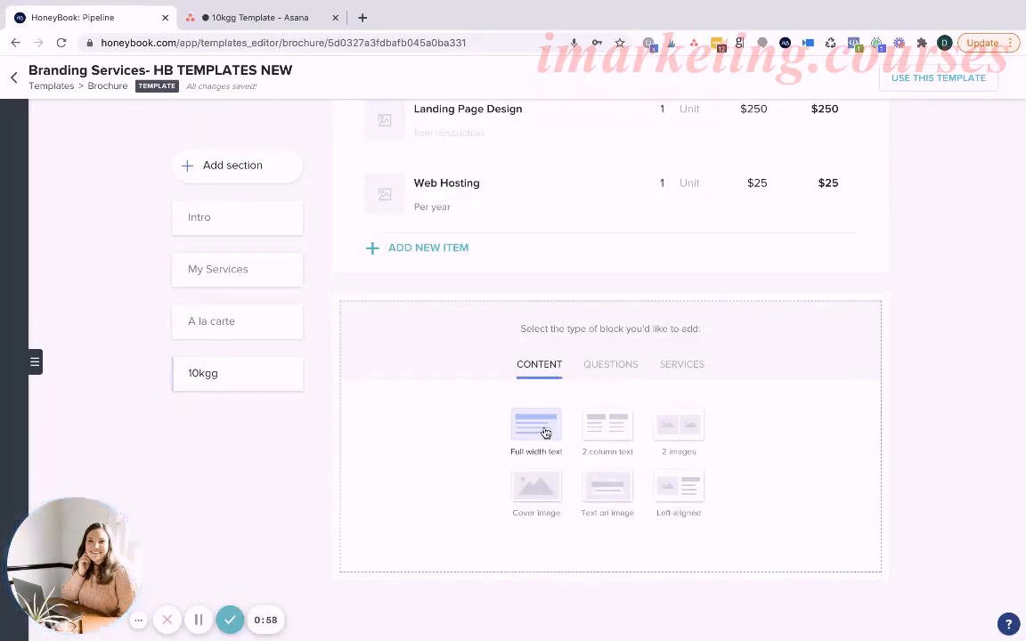
Add a cover image block to the 10kgg section using the library's overhead desk photo, cropped to the keyboard and mouse area.
click(538, 488)
scroll(682, 377, up, 15)
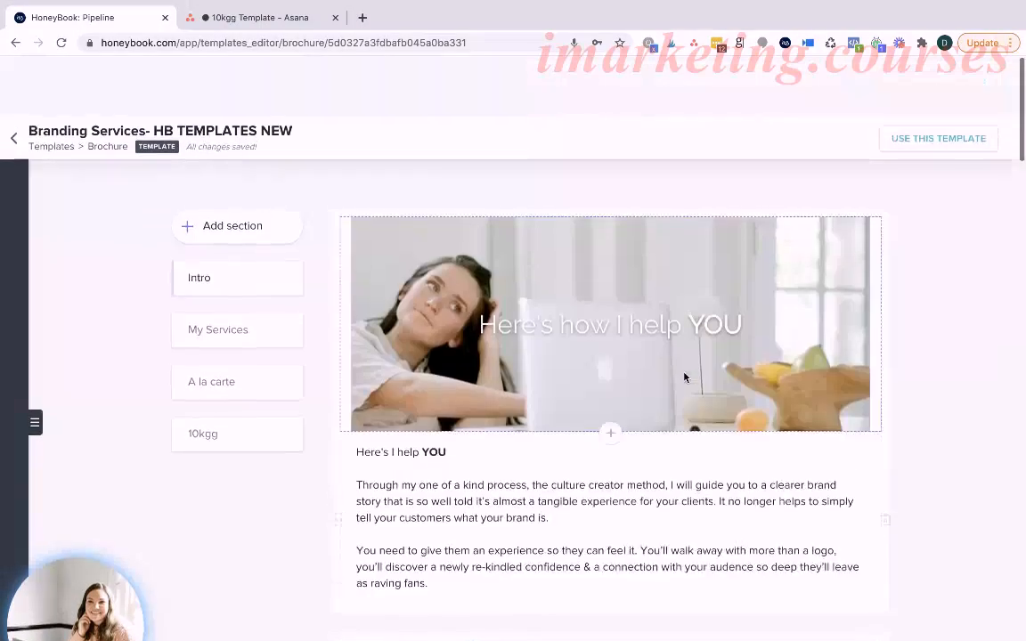
scroll(684, 377, down, 15)
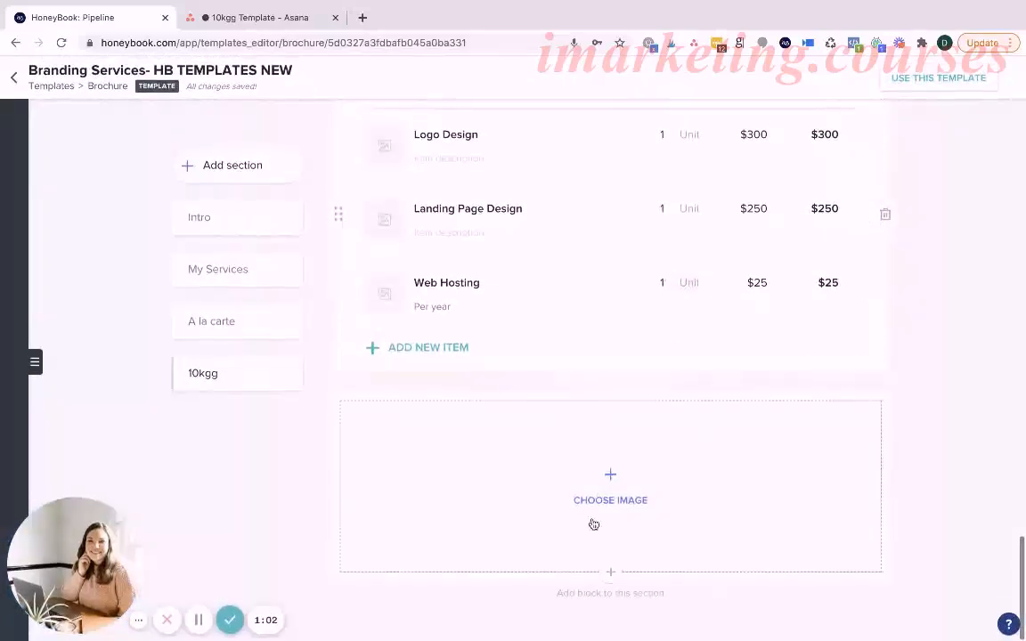
click(591, 523)
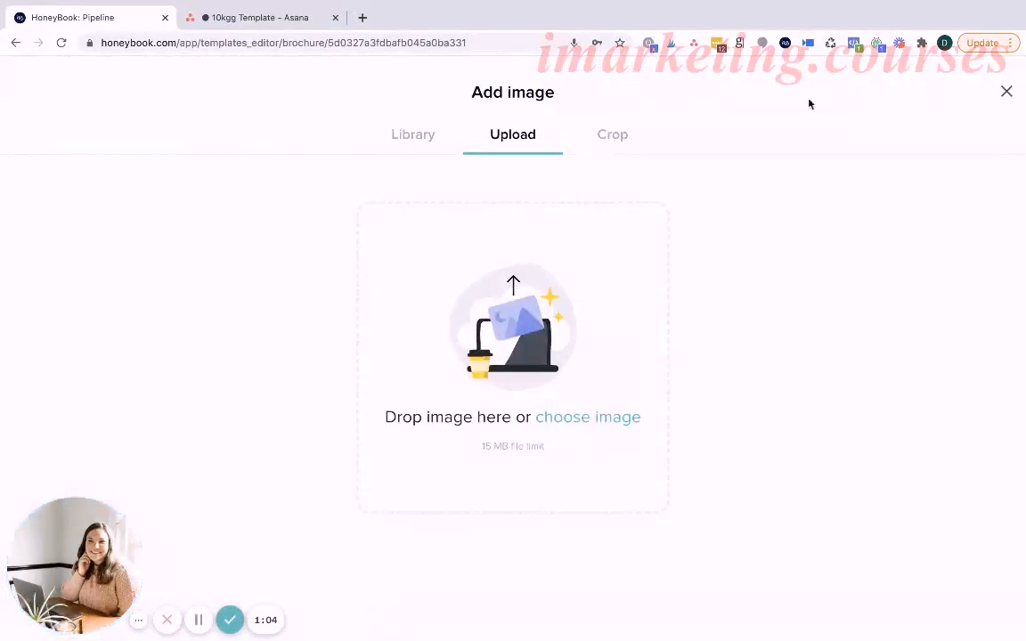
click(431, 136)
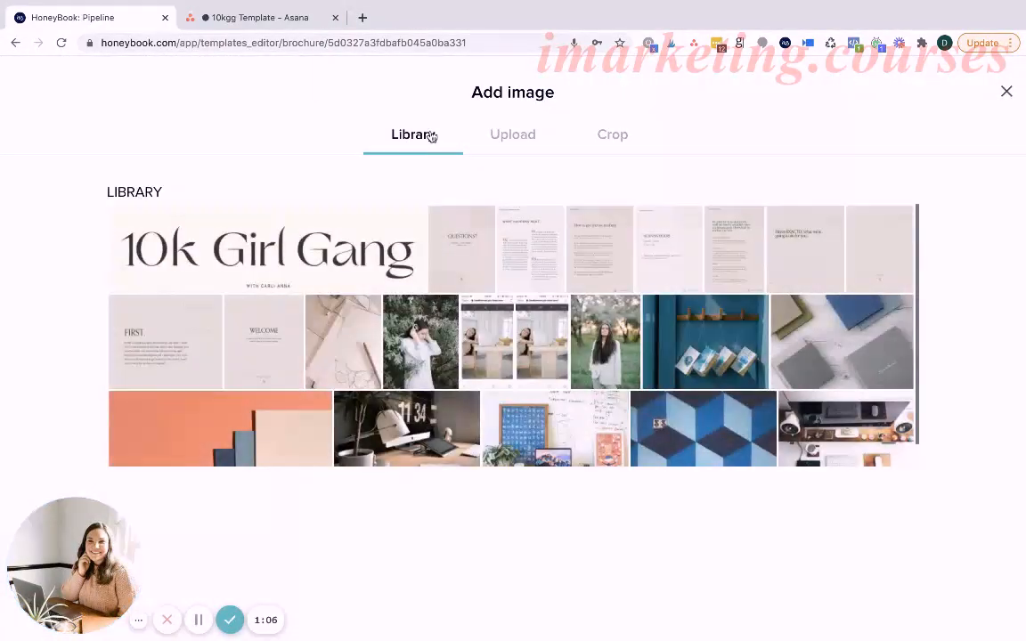
click(310, 228)
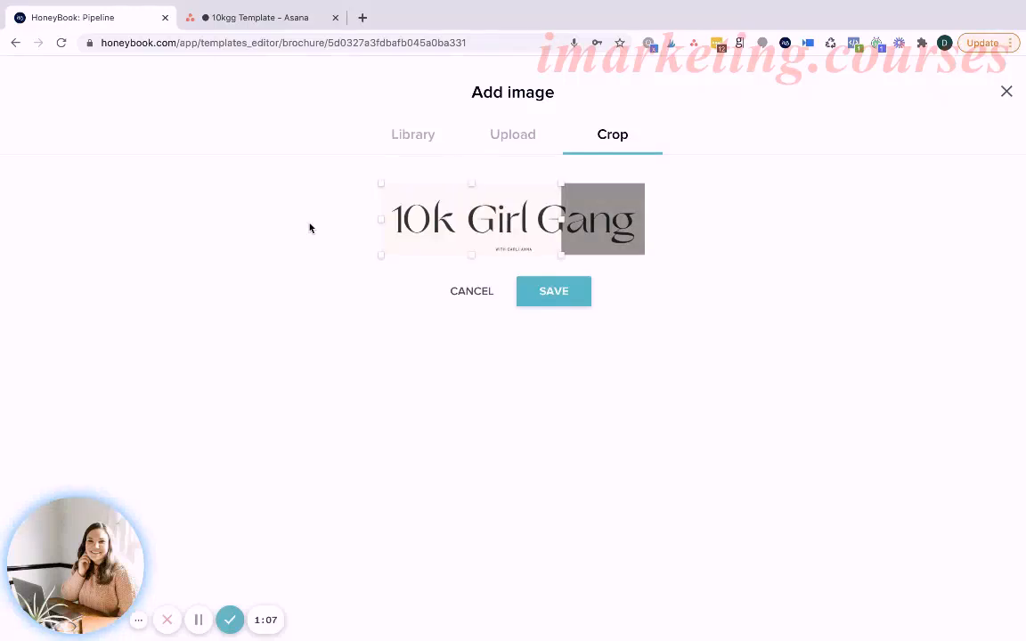
click(429, 133)
scroll(544, 359, down, 1)
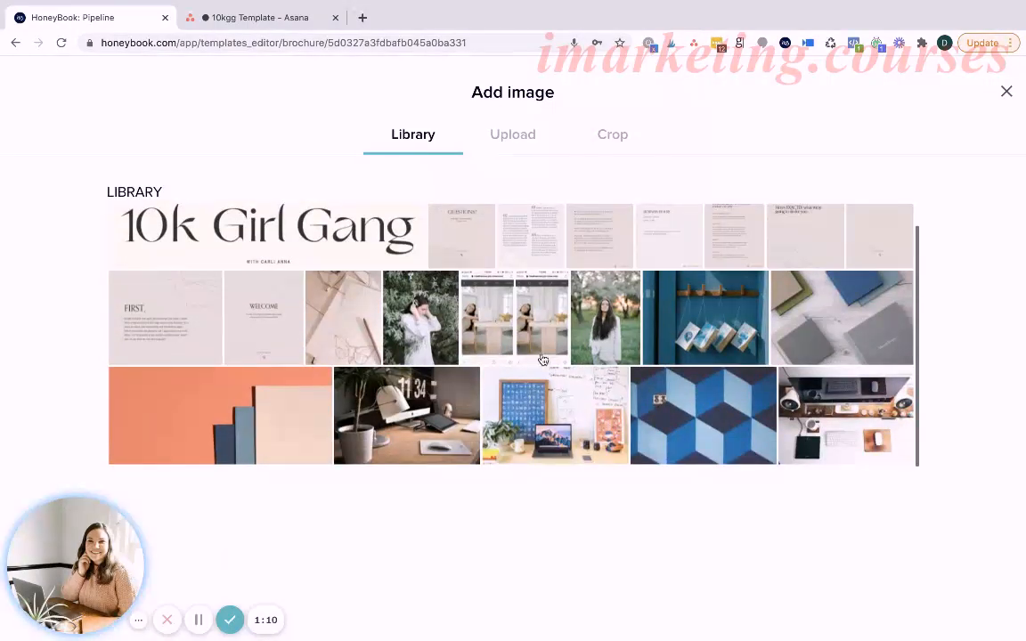
click(887, 431)
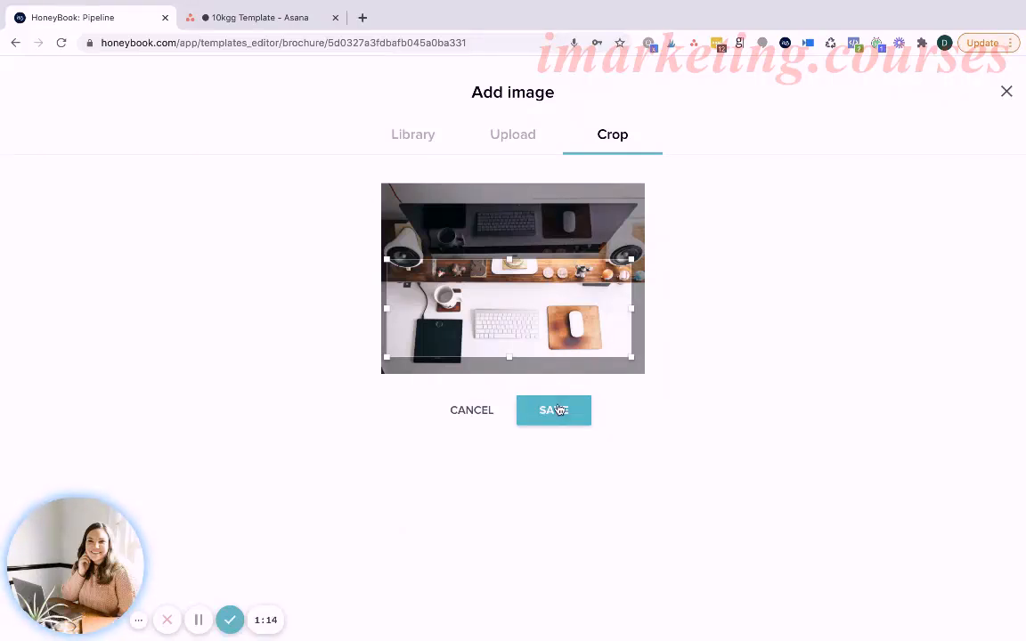
click(559, 410)
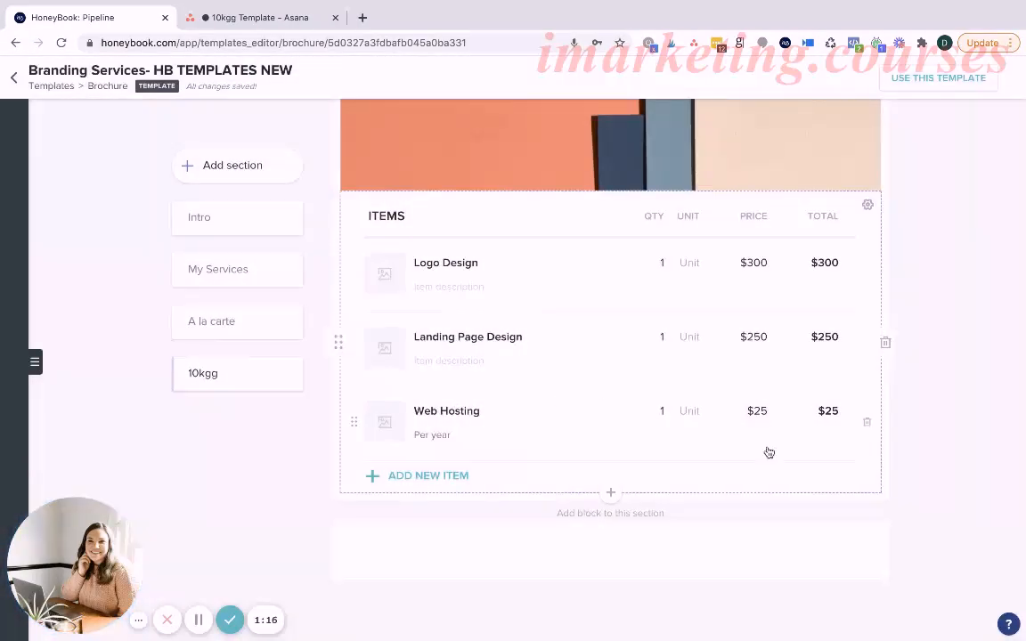
Add a services block for items below the cover image in the 10kgg section.
scroll(767, 452, down, 1)
scroll(588, 534, down, 3)
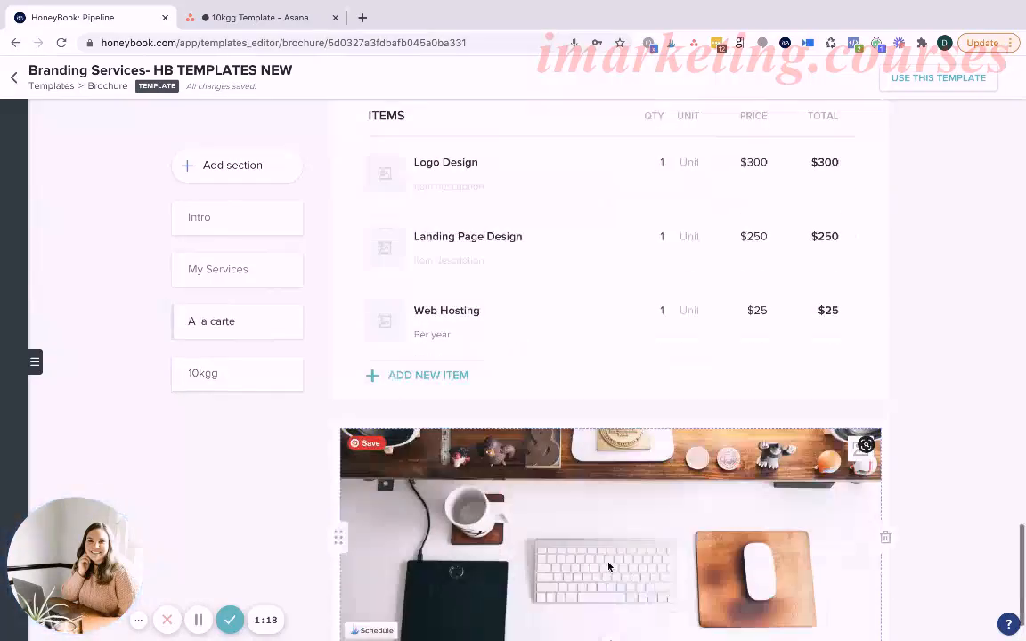
click(611, 573)
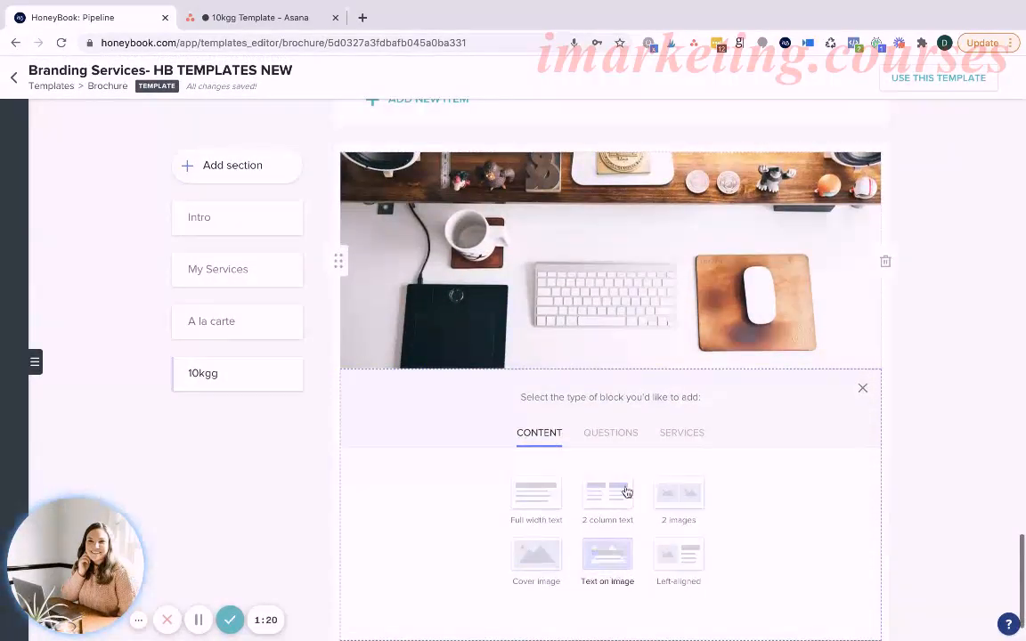
scroll(623, 488, down, 1)
click(683, 370)
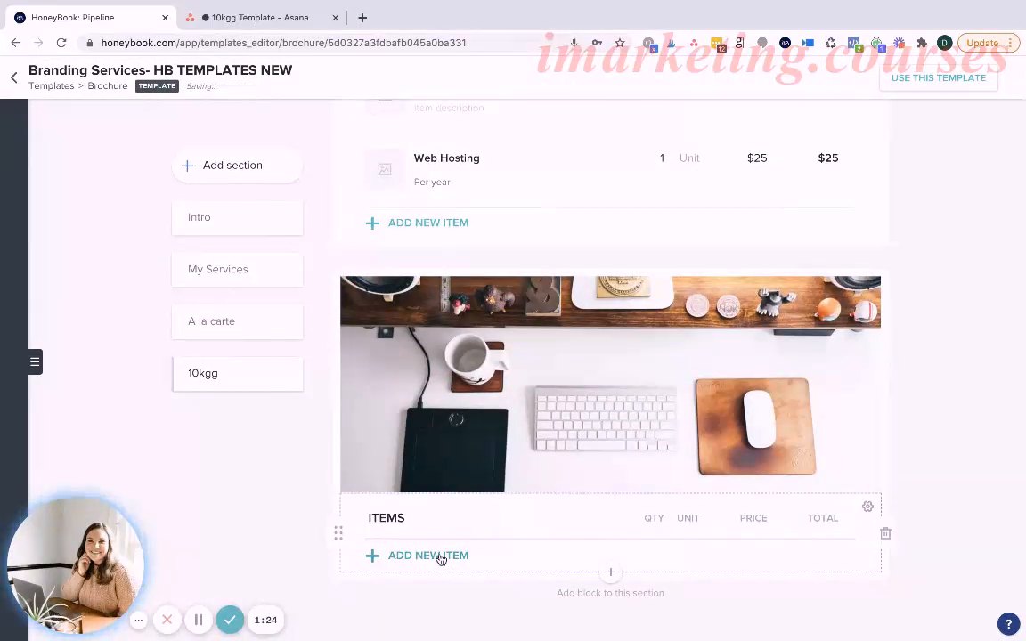
Add a new item named "Logo Design" to the 10kgg section's items block.
click(440, 556)
click(461, 495)
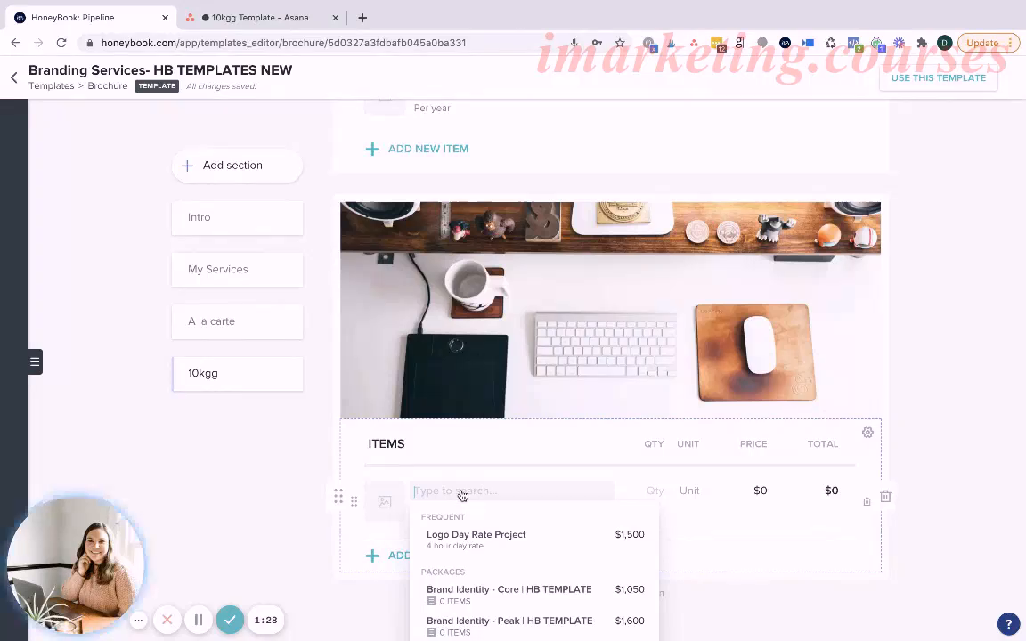
click(495, 455)
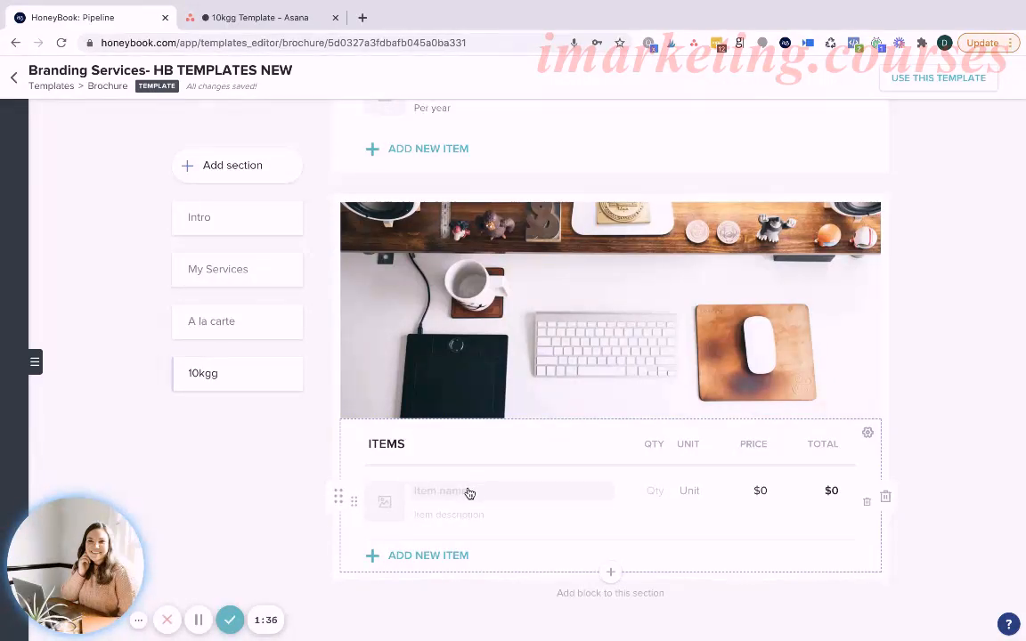
click(470, 493)
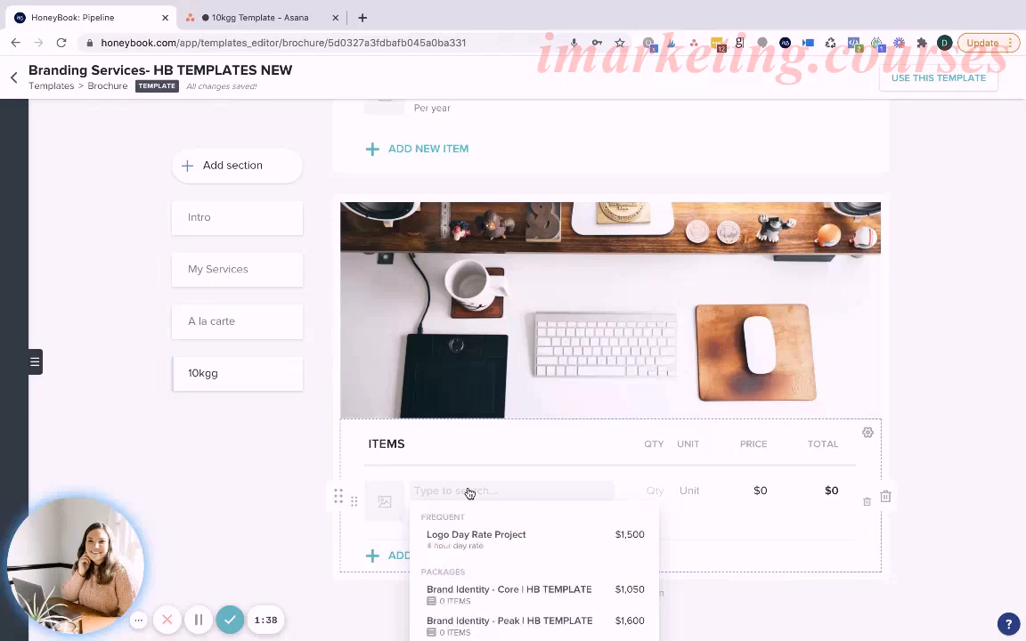
text(Logo Design)
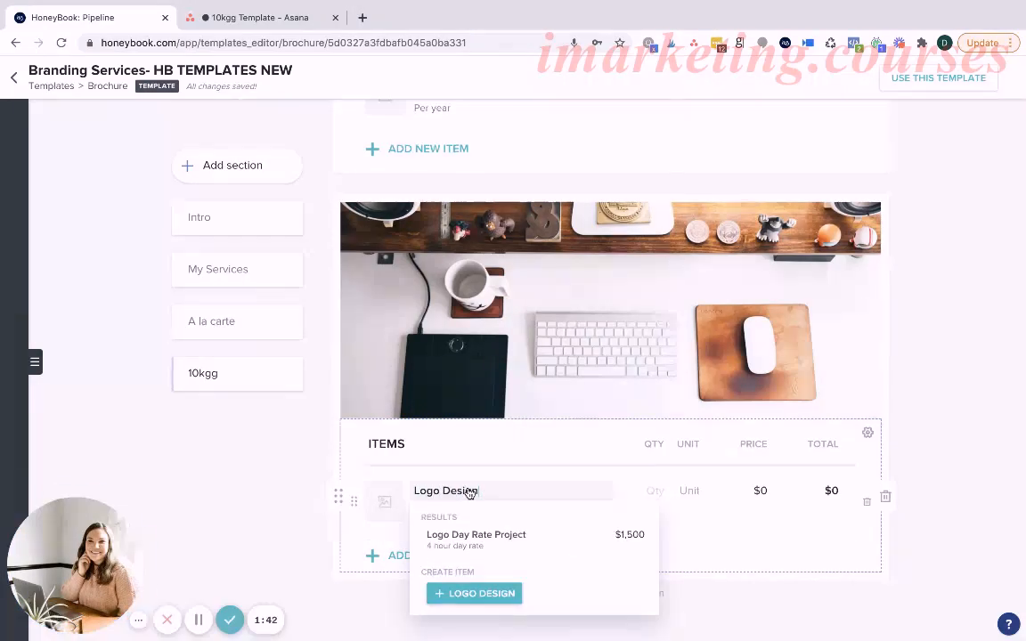
click(481, 594)
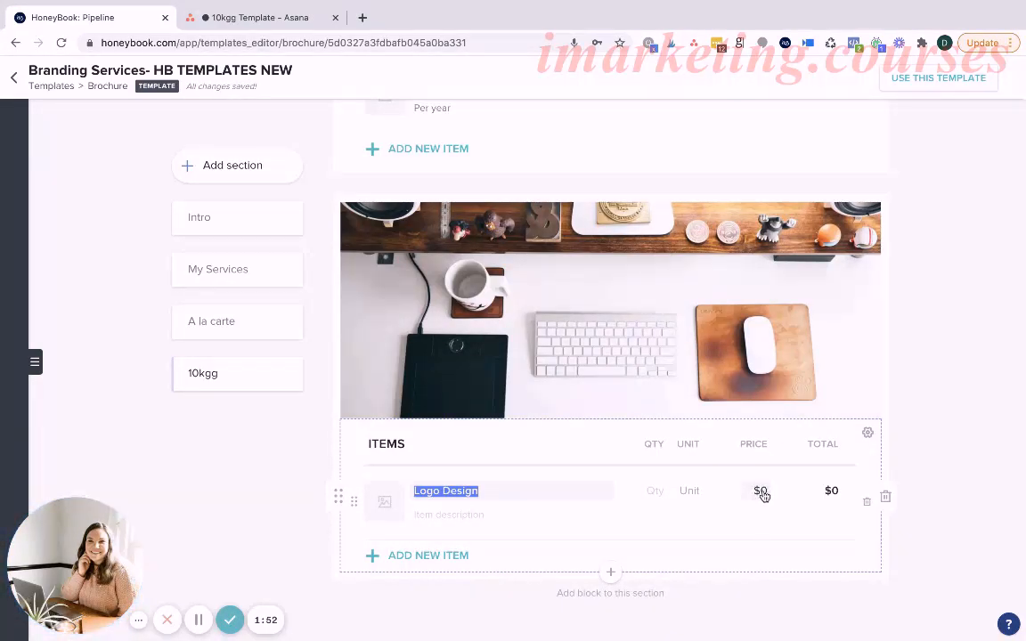
Set the price of the 10kgg section's Logo Design item to $500.
click(762, 492)
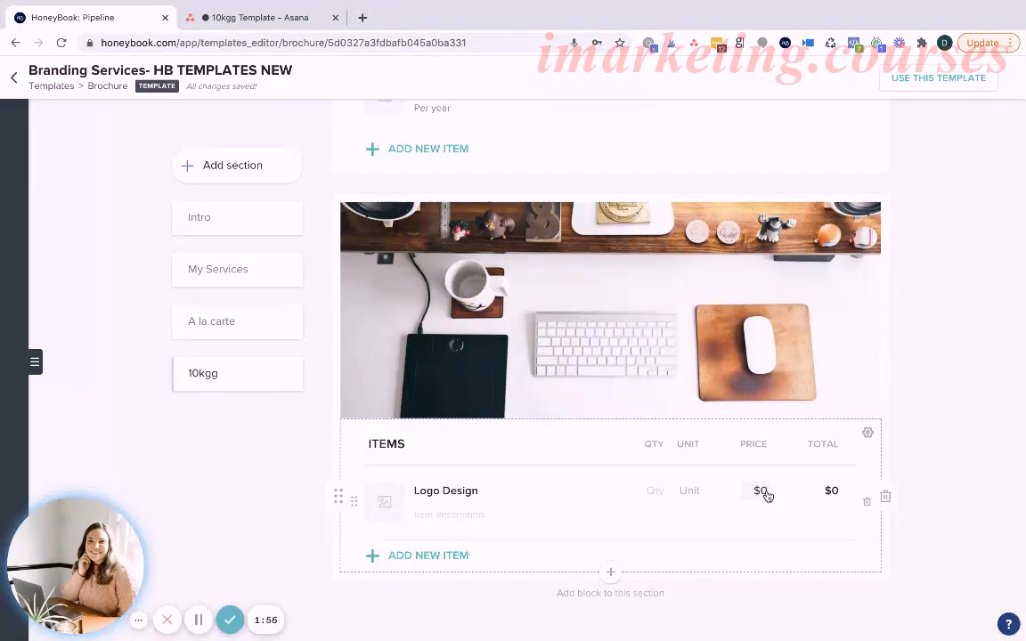
text(500)
click(981, 446)
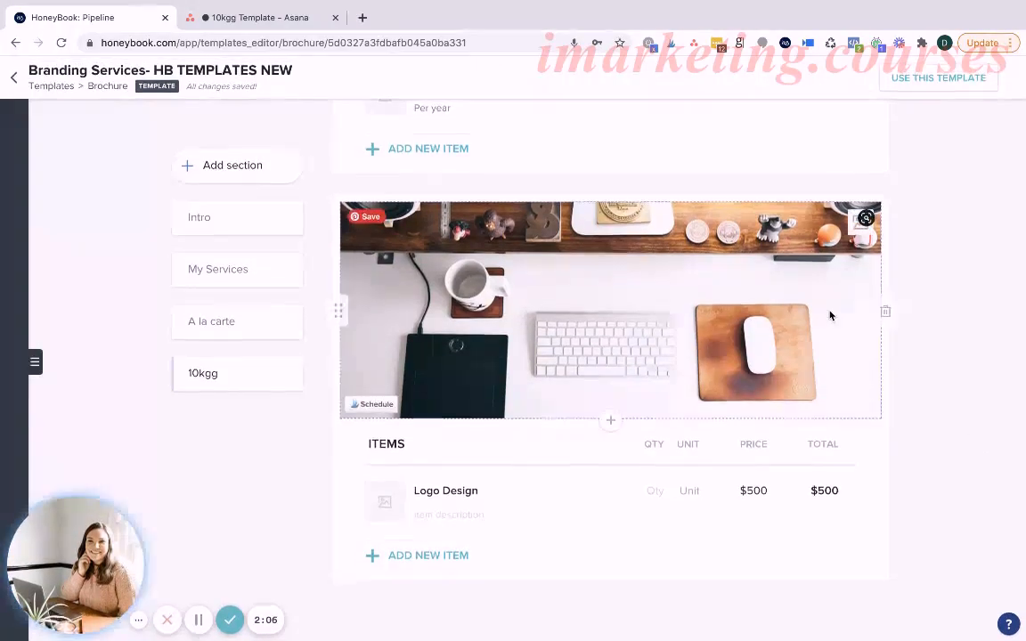
Give the 10kgg section's Logo Design item a thumbnail from the library photo of grey, blue and green albums, keeping the default crop.
scroll(824, 312, up, 3)
scroll(814, 309, down, 3)
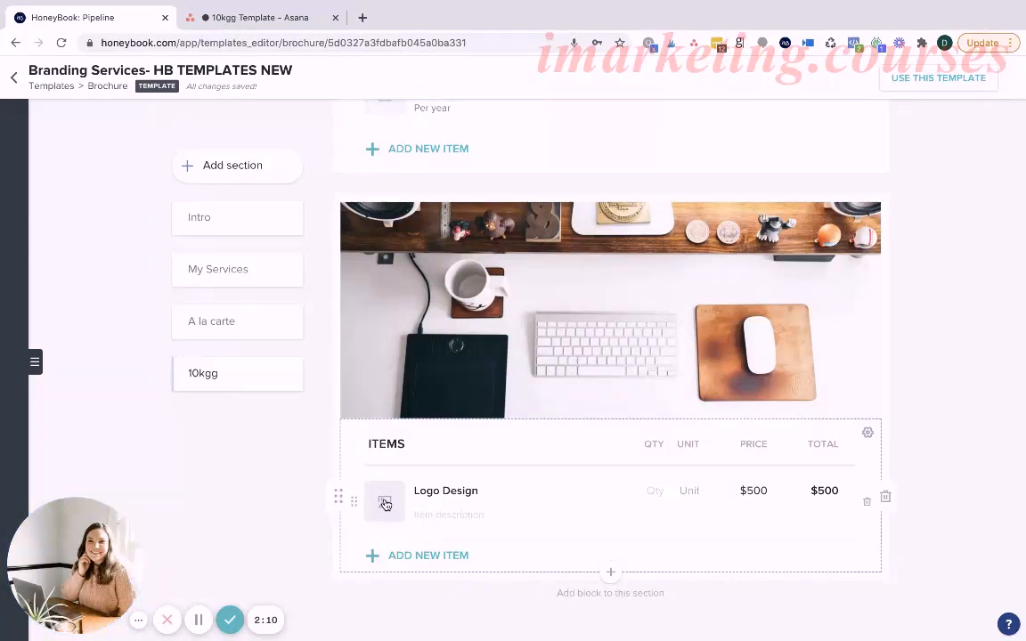
click(385, 504)
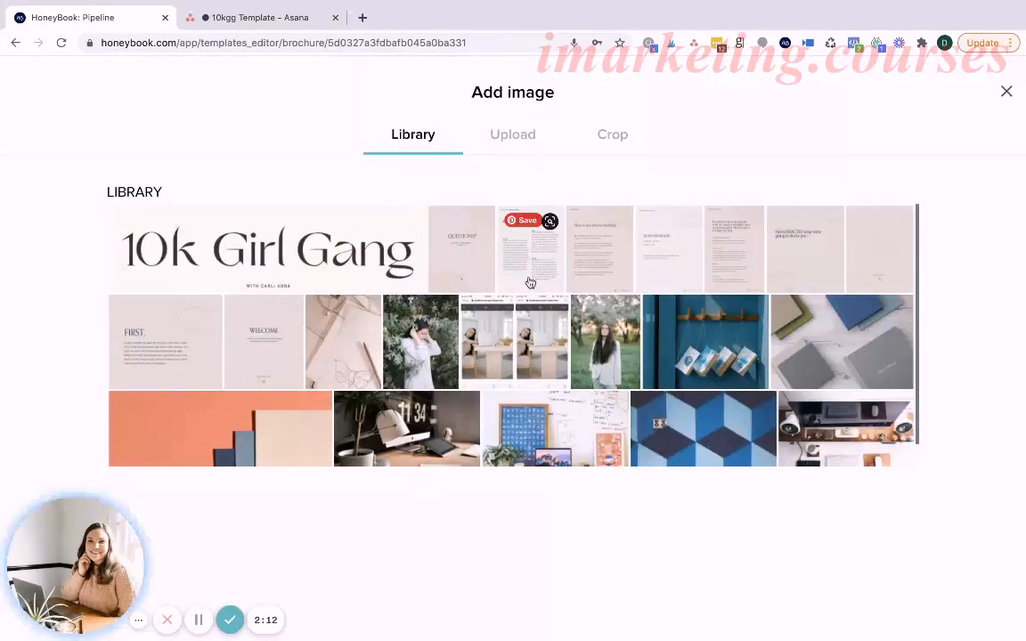
scroll(529, 283, down, 1)
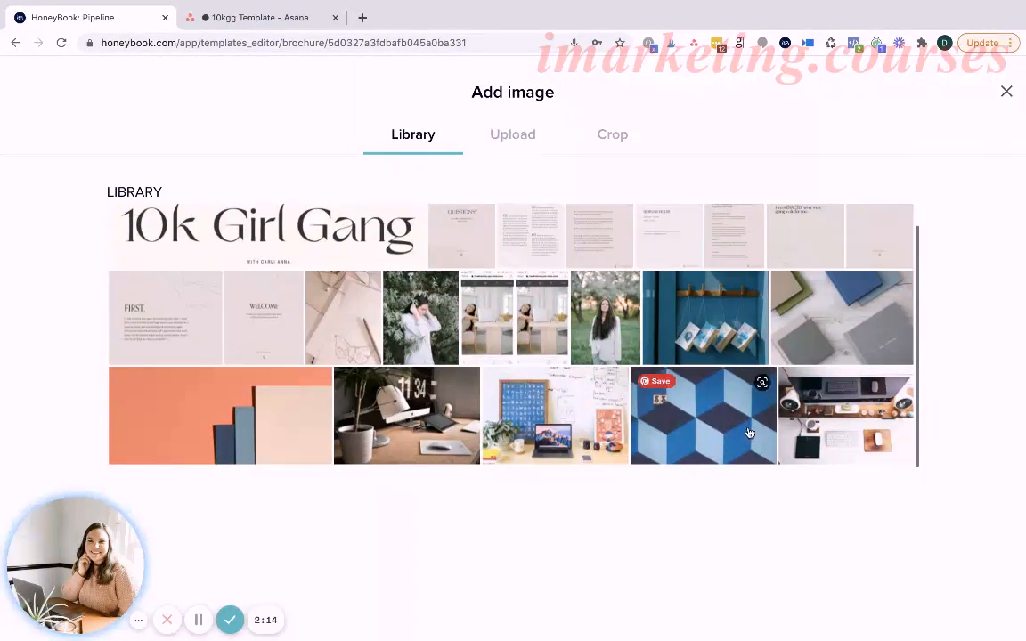
click(891, 392)
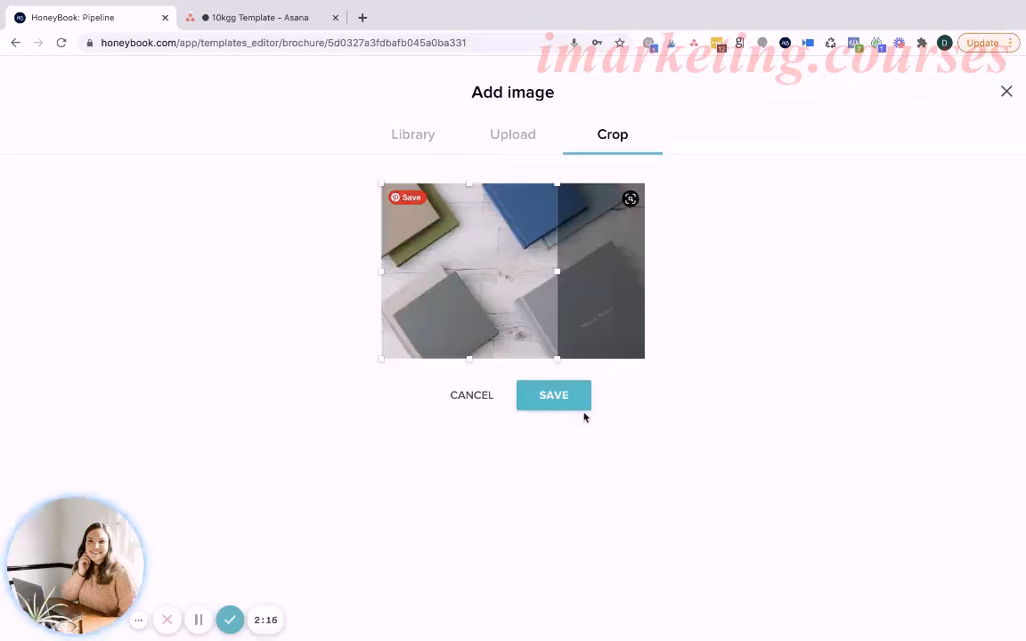
click(577, 405)
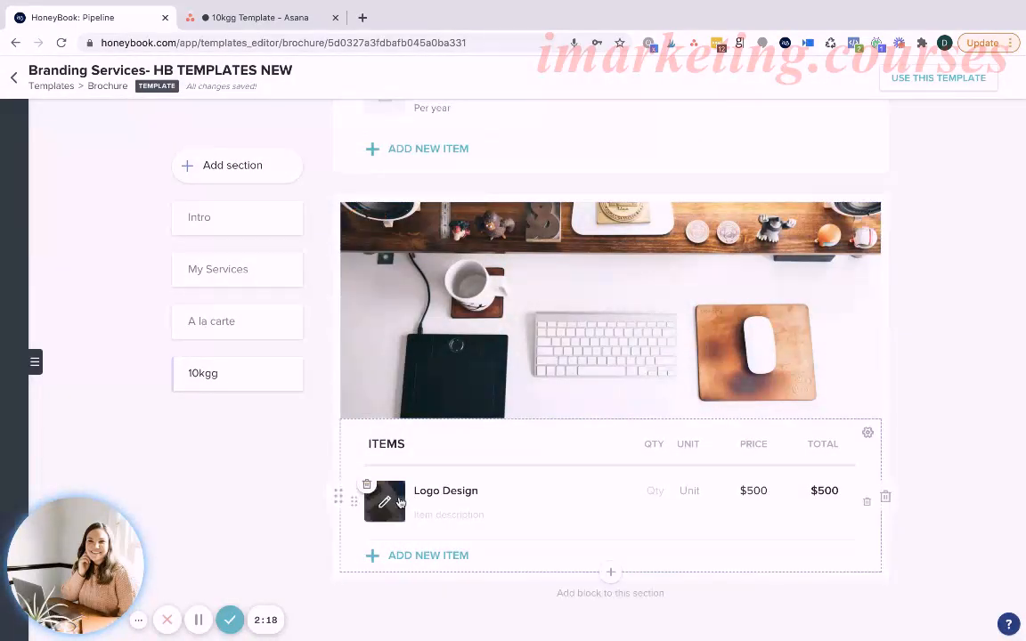
Delete the thumbnail image from the 10kgg section's Logo Design item.
click(367, 485)
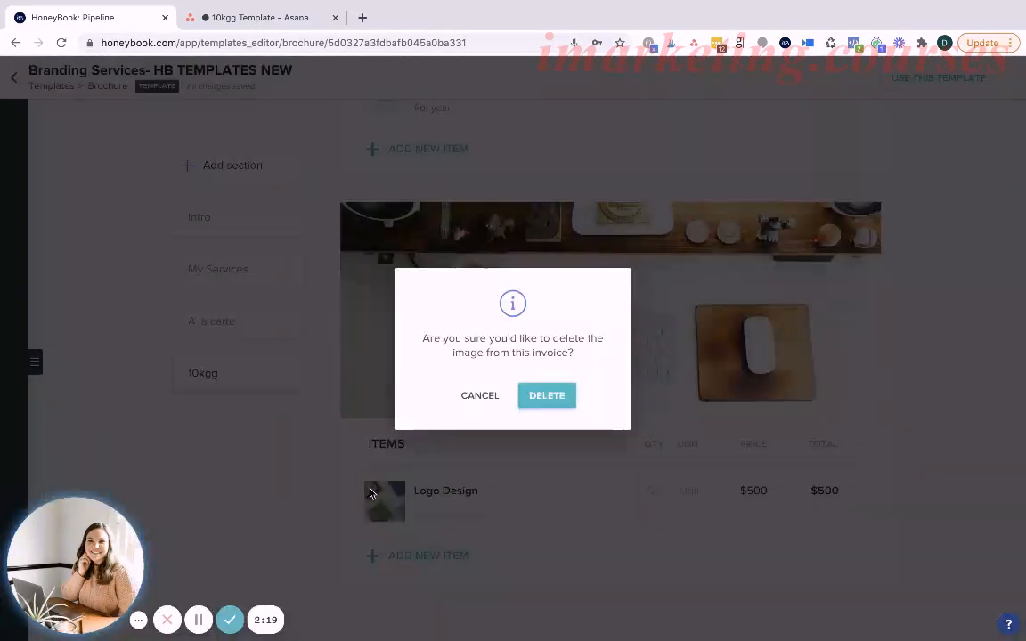
click(563, 402)
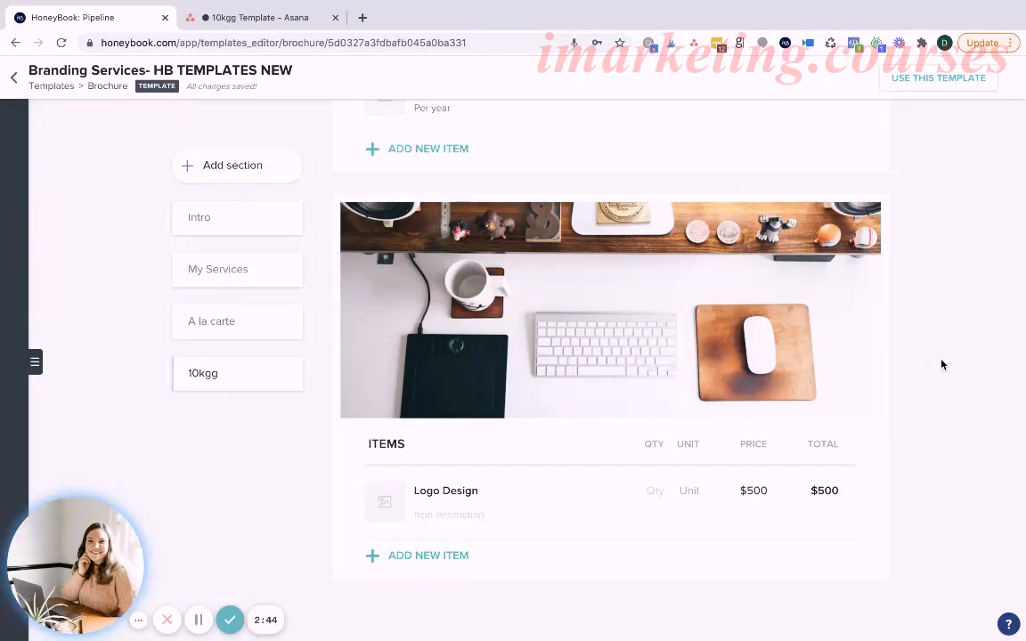
Review the brochure from the intro through the My Services packages and A la carte items to the 10kgg section.
scroll(942, 364, up, 2)
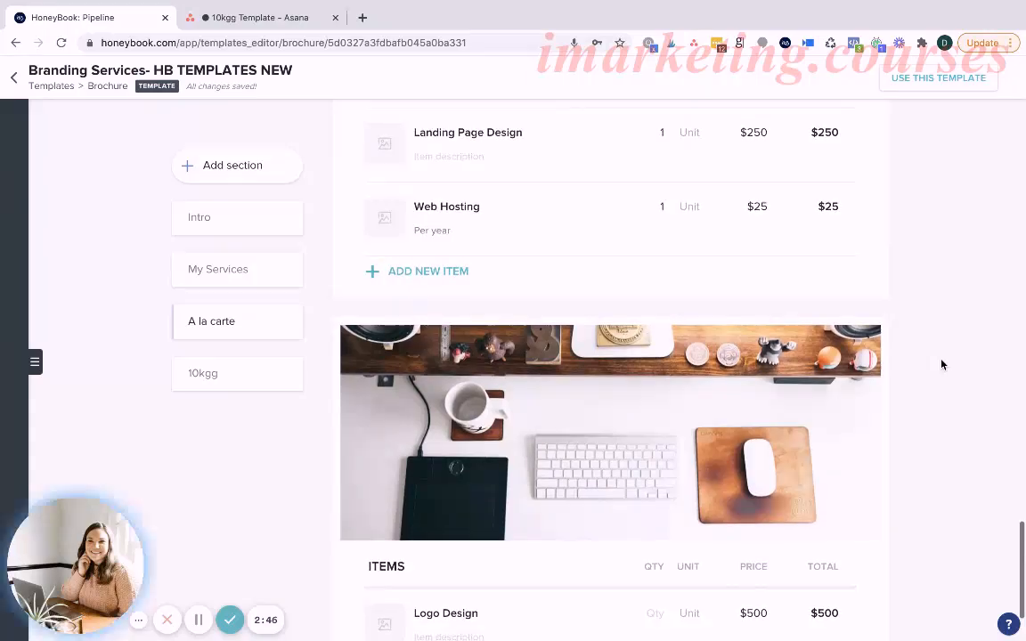
scroll(942, 364, up, 15)
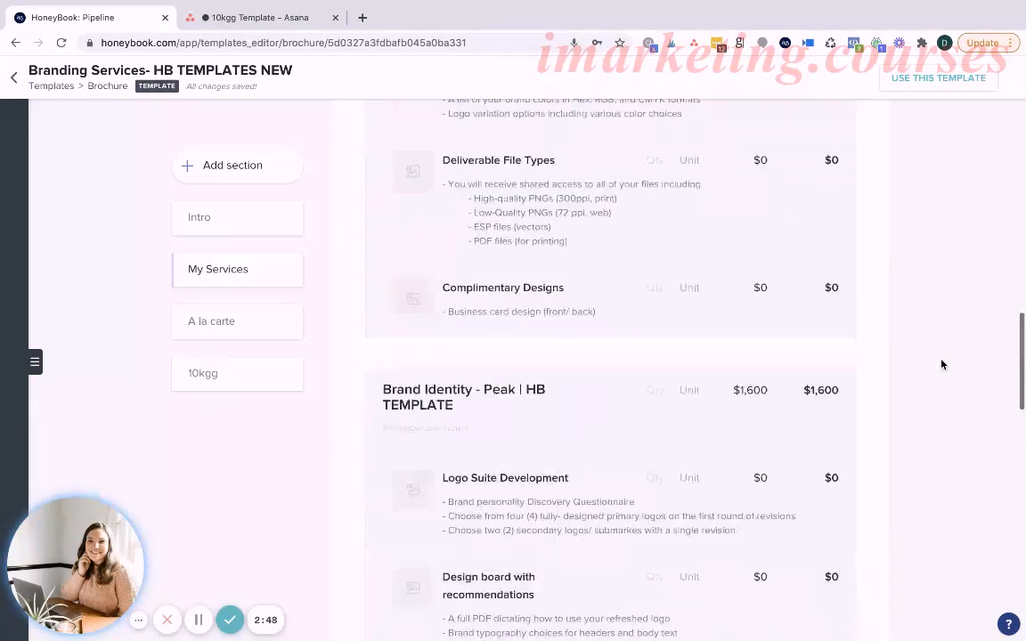
scroll(942, 364, down, 7)
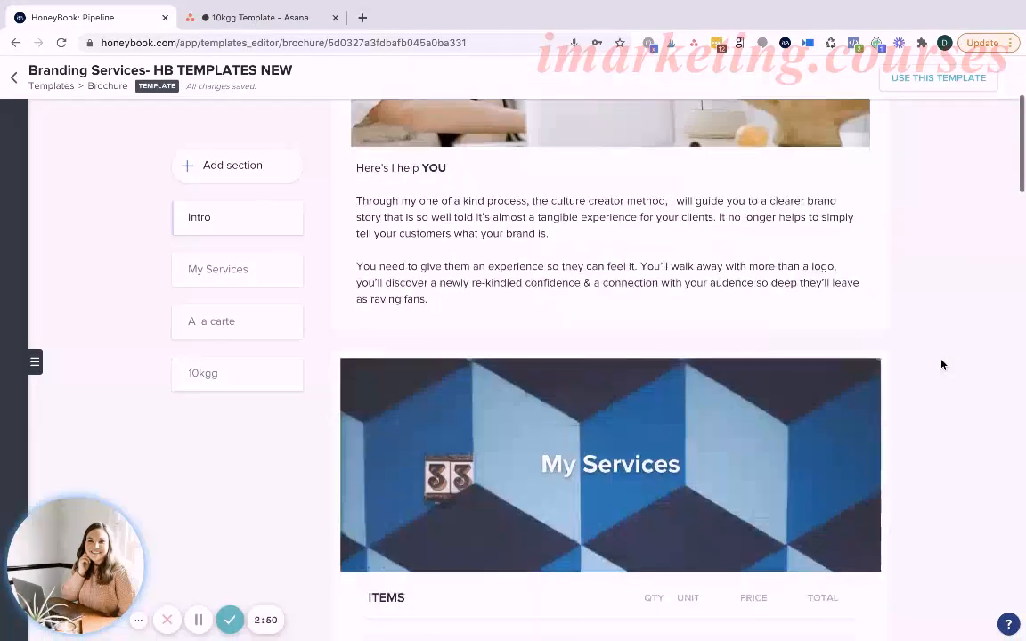
scroll(941, 364, down, 2)
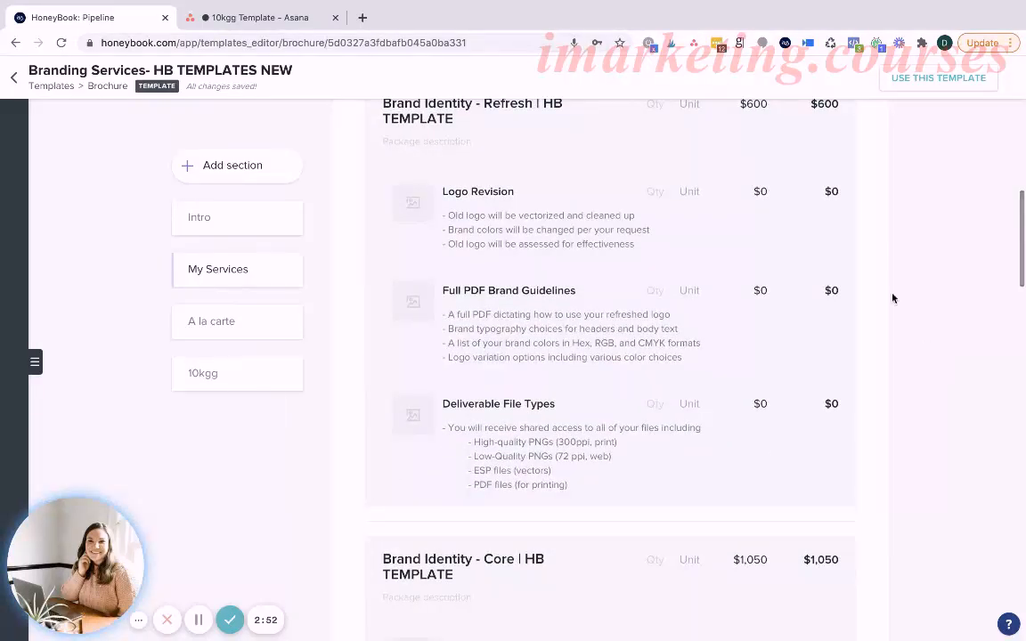
scroll(568, 230, down, 2)
scroll(507, 227, up, 4)
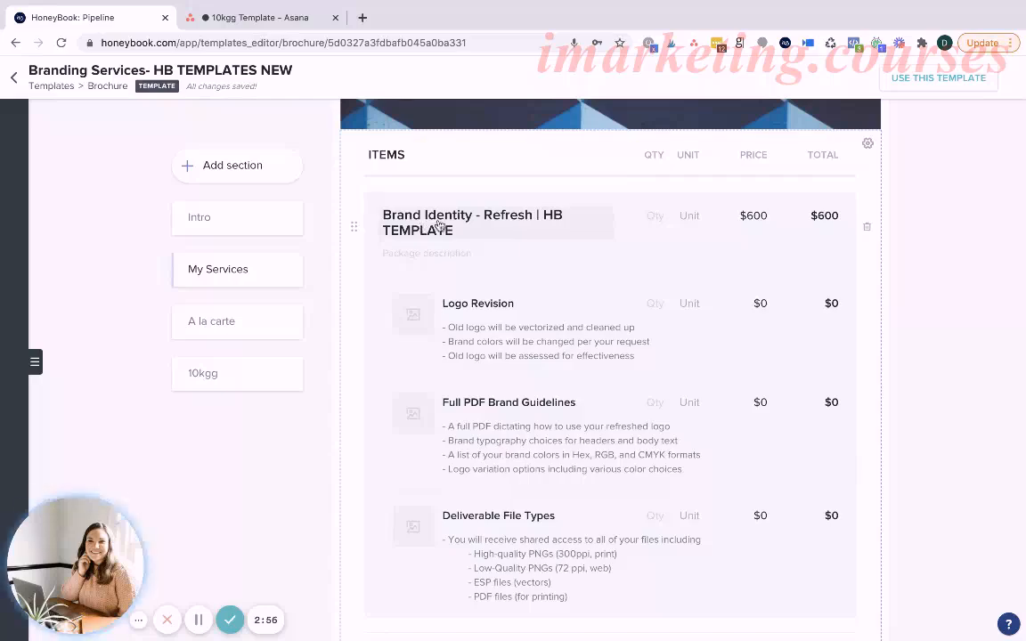
scroll(448, 225, down, 15)
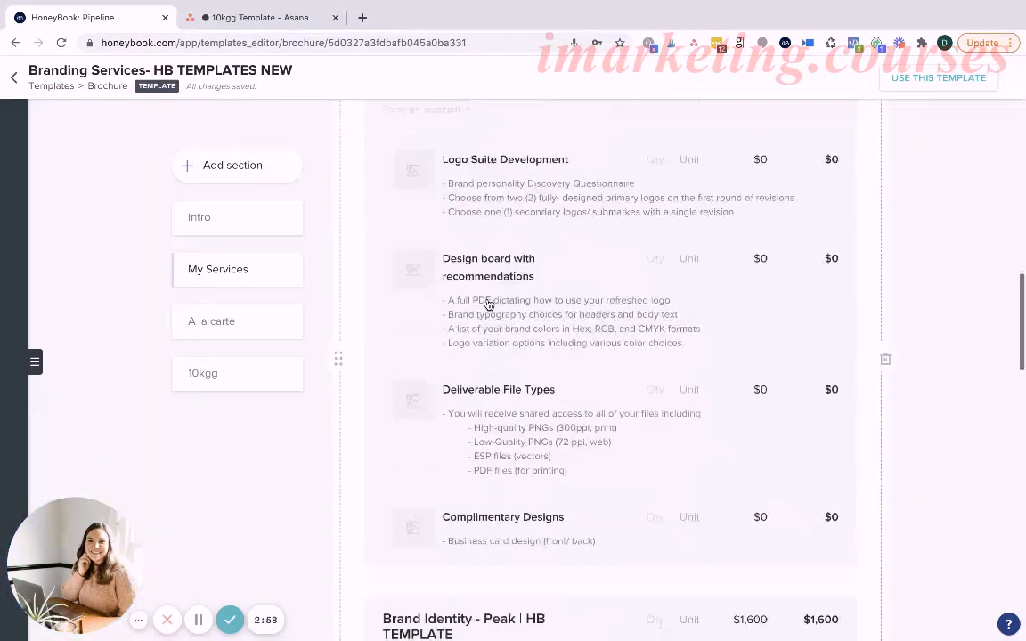
scroll(488, 303, down, 4)
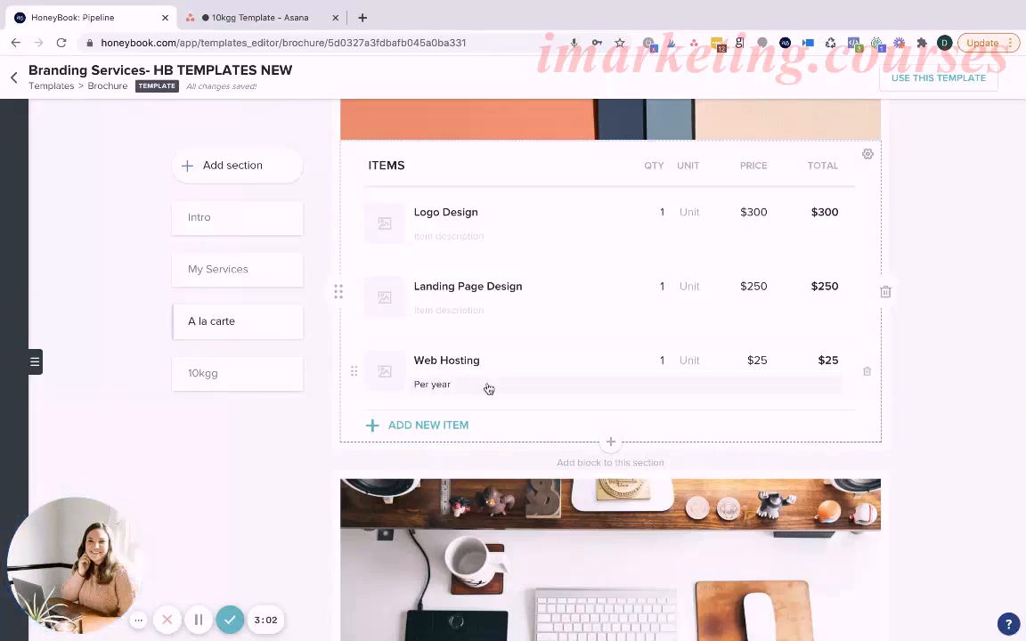
scroll(932, 344, down, 2)
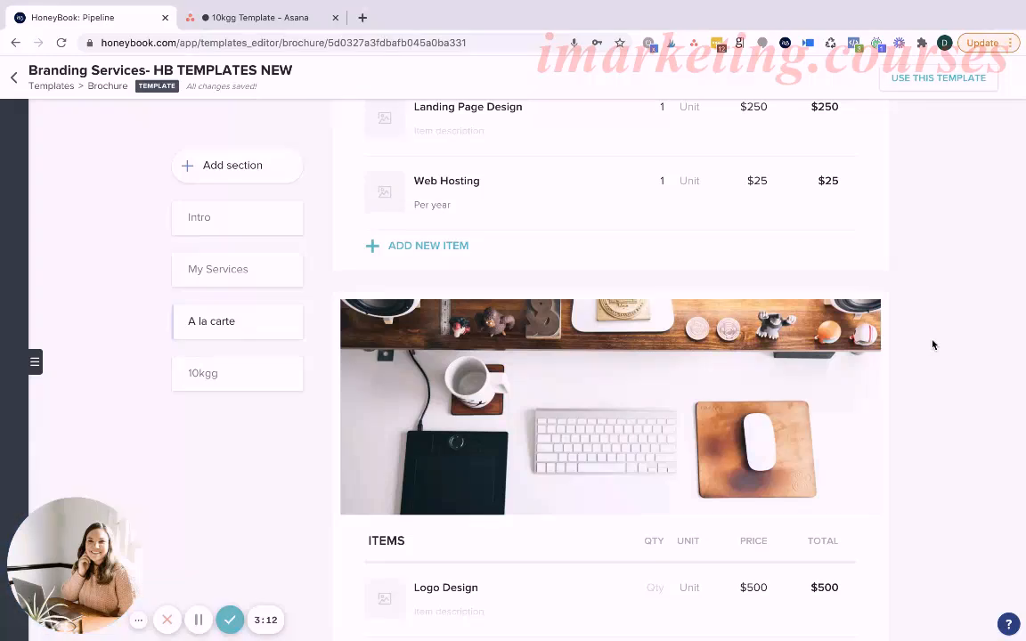
scroll(933, 345, down, 1)
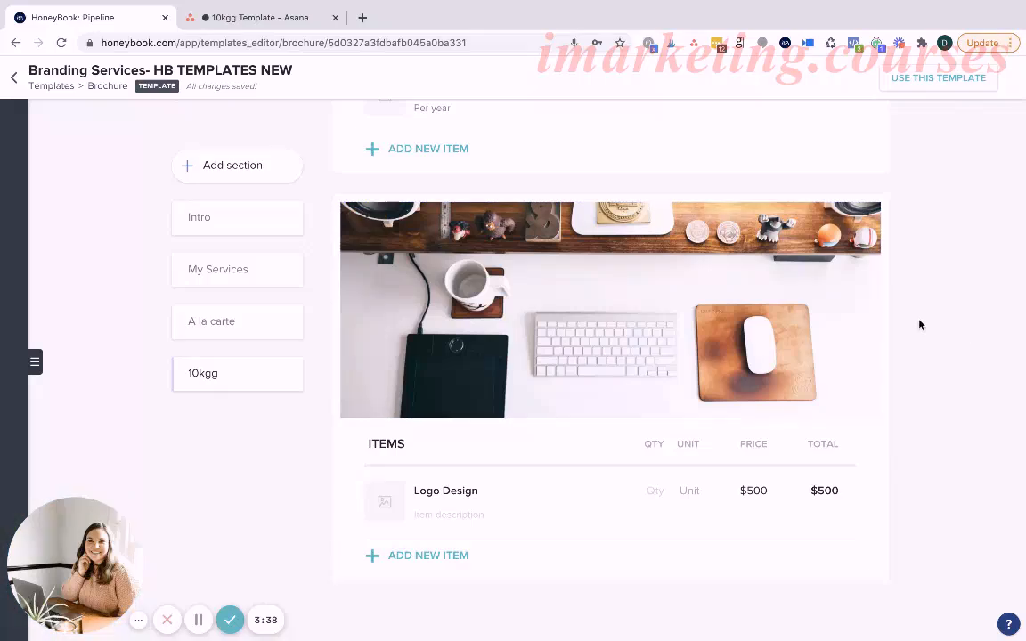
Remove the cover image and items blocks from the 10kgg section and delete the section itself.
click(884, 316)
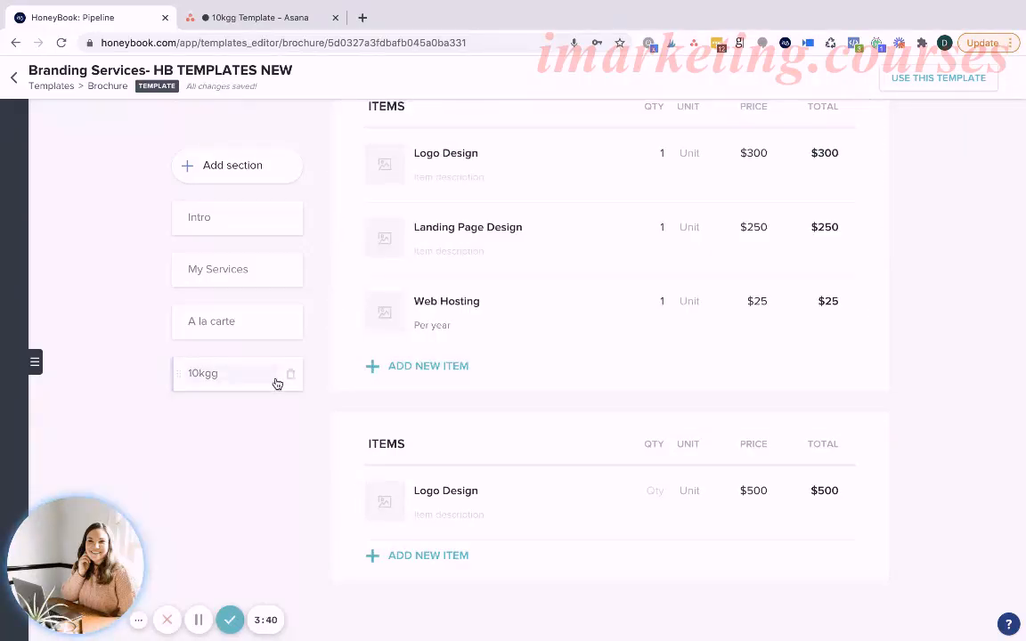
click(887, 496)
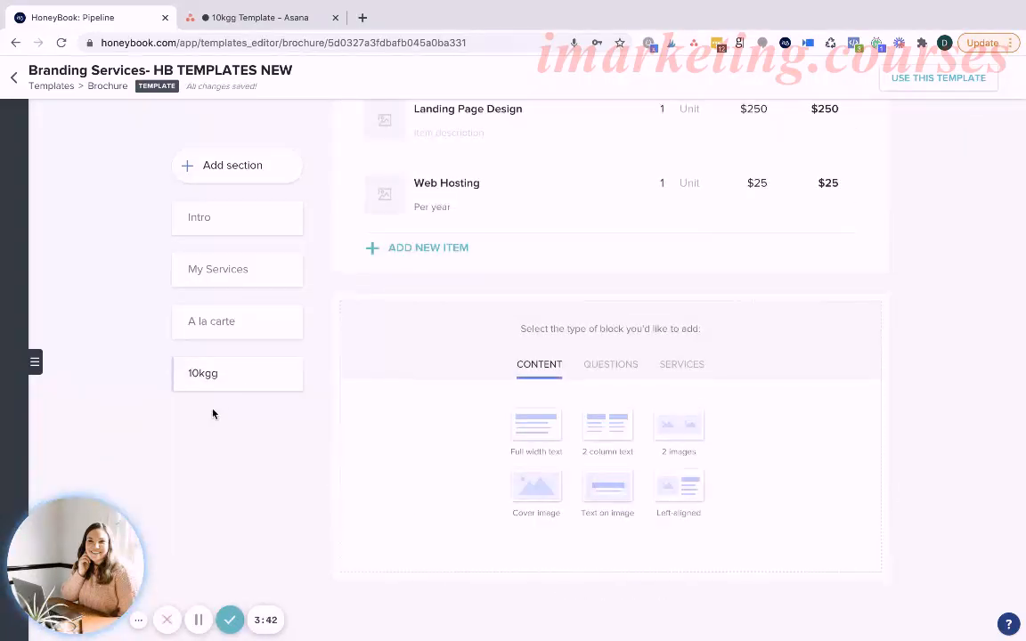
click(291, 374)
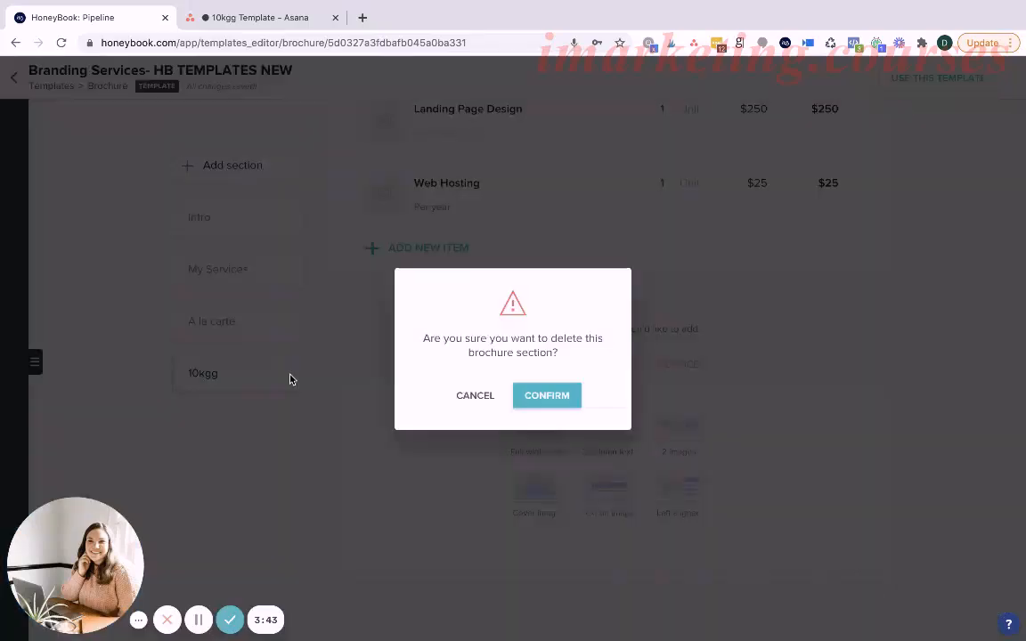
click(546, 396)
Examine the brand identity packages in My Services and the individually priced items in the A la carte section.
scroll(723, 395, up, 10)
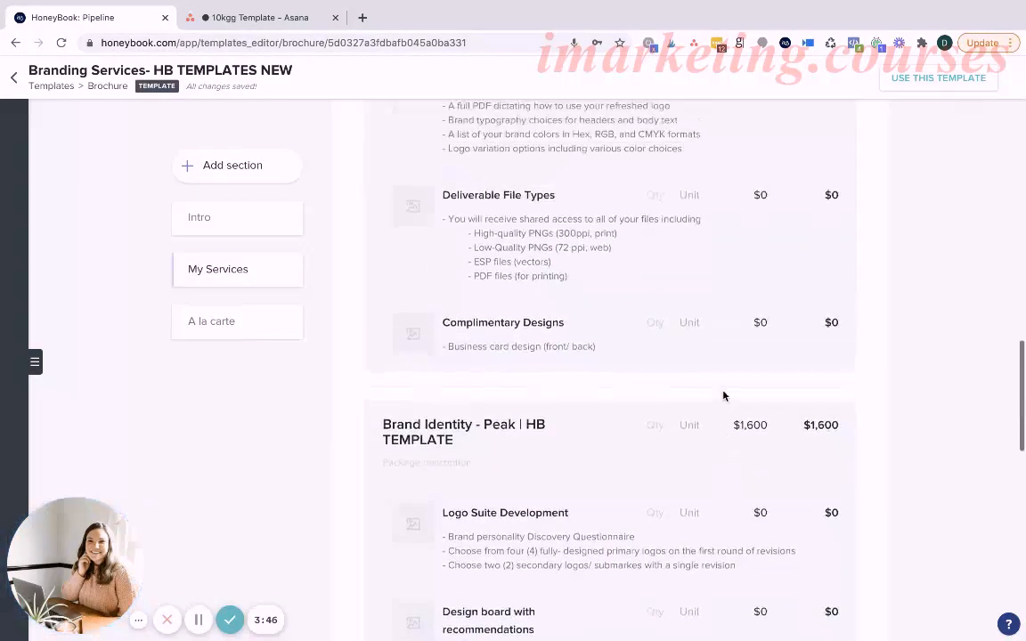
scroll(723, 396, up, 10)
scroll(723, 395, down, 15)
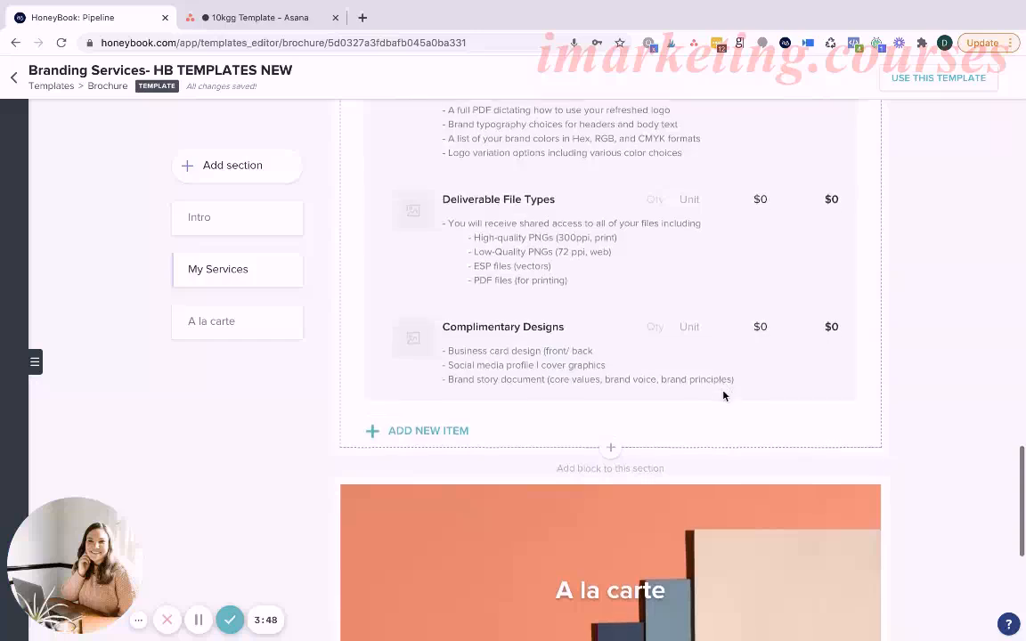
scroll(723, 395, down, 5)
scroll(687, 297, up, 3)
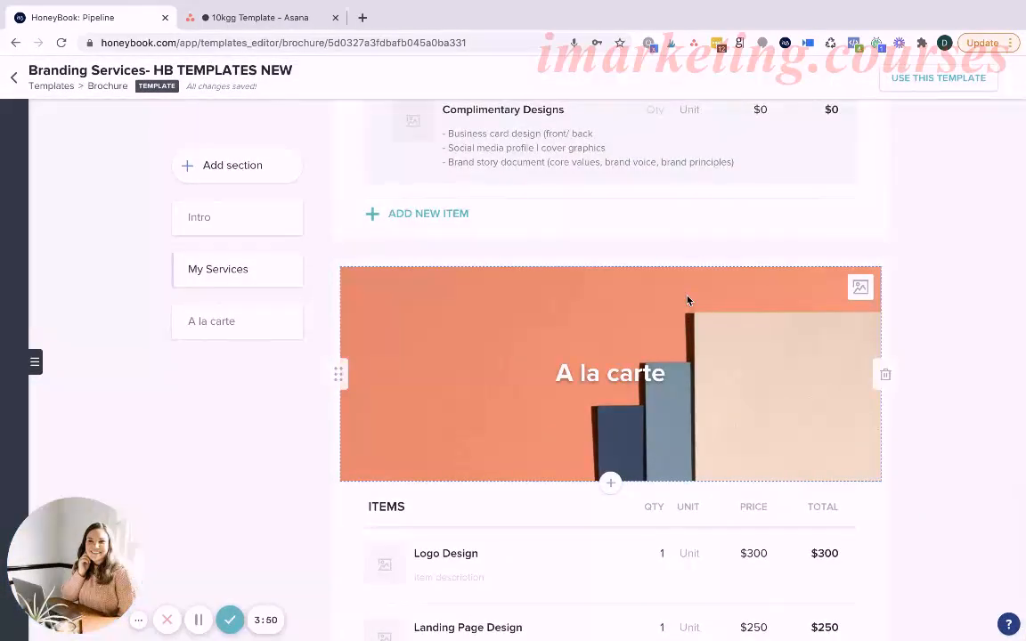
scroll(687, 300, down, 3)
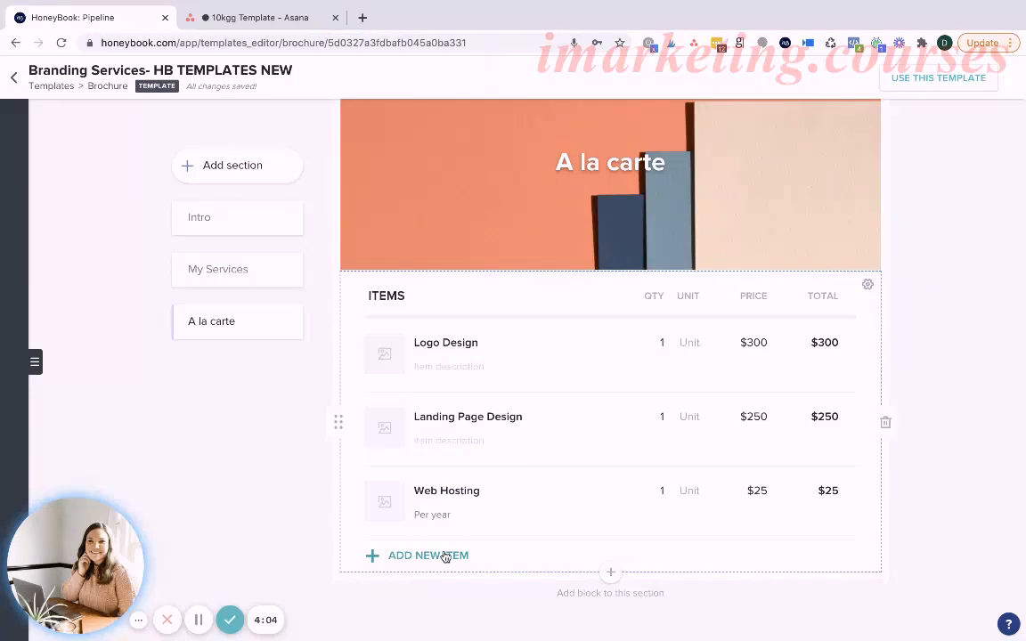
scroll(445, 557, up, 15)
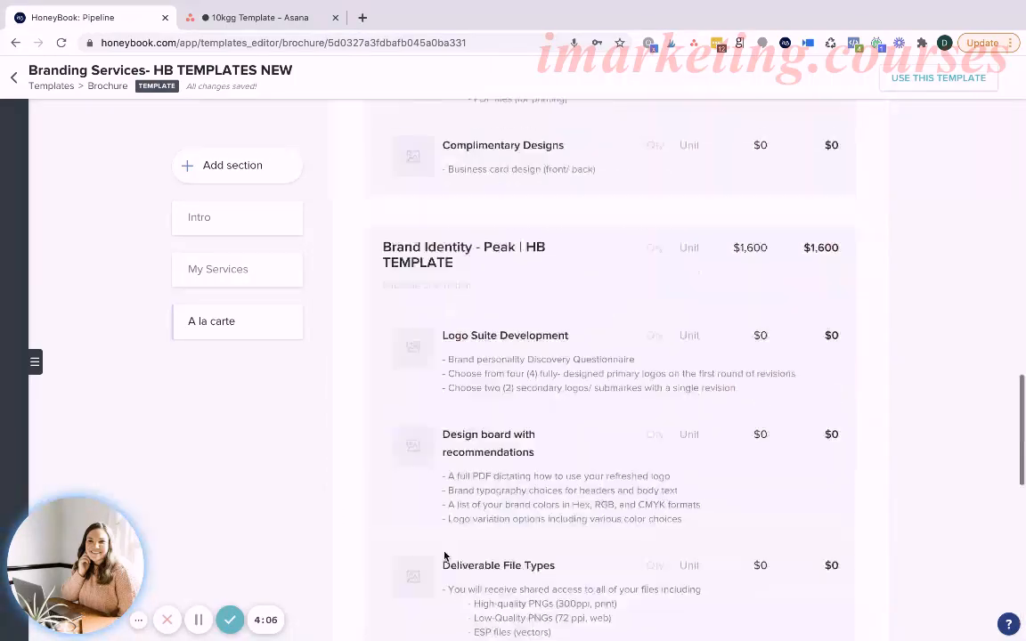